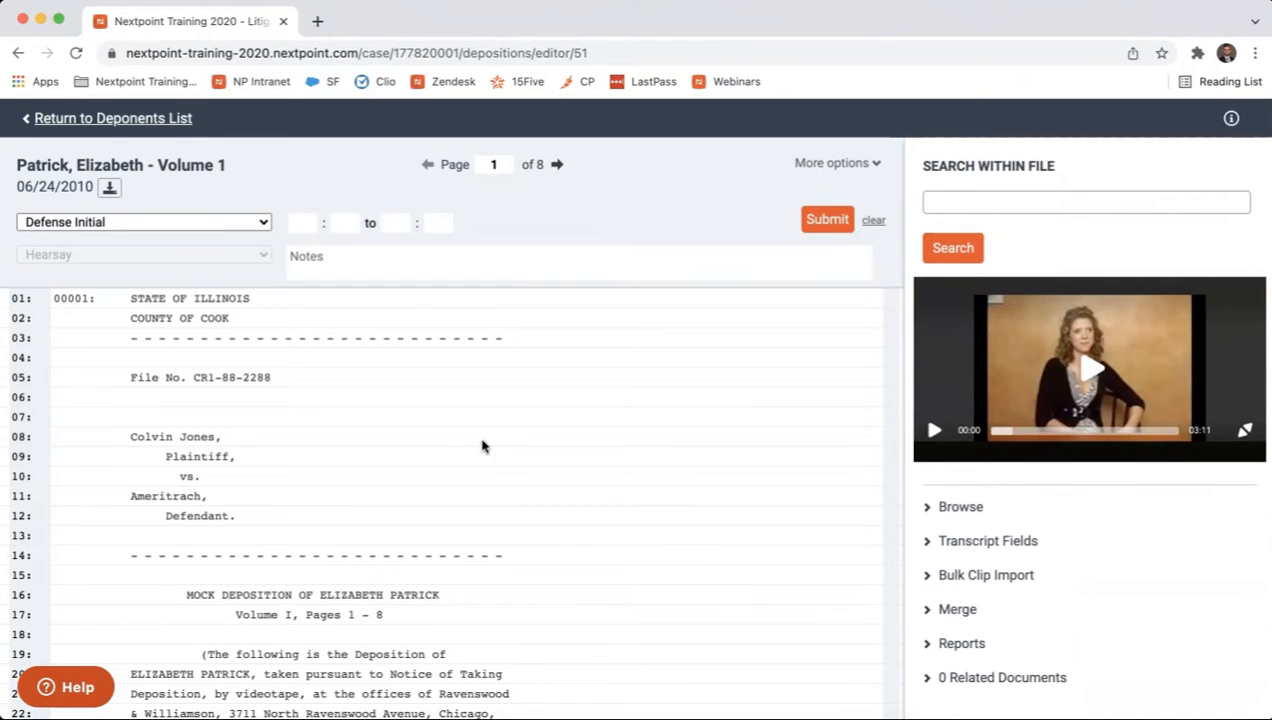
Open the case's transcript settings in a duplicate browser tab, keeping the deposition transcript open in the original tab.
right_click(214, 30)
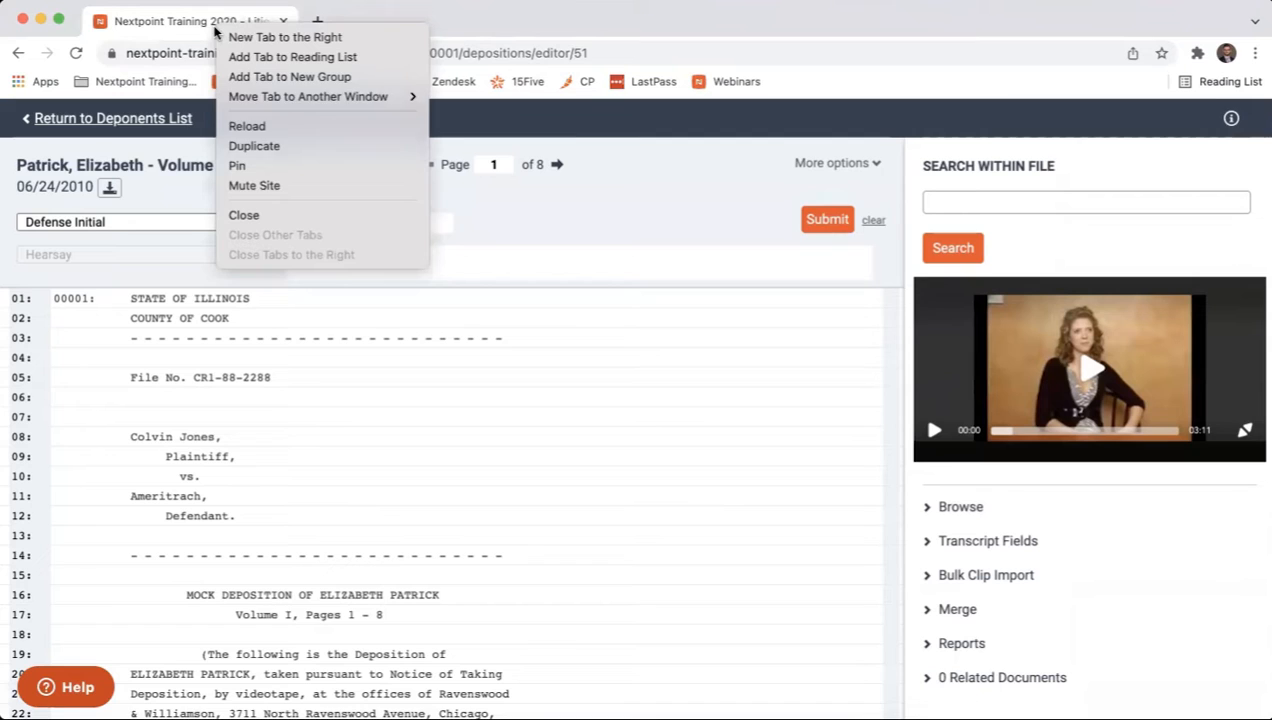
left_click(260, 145)
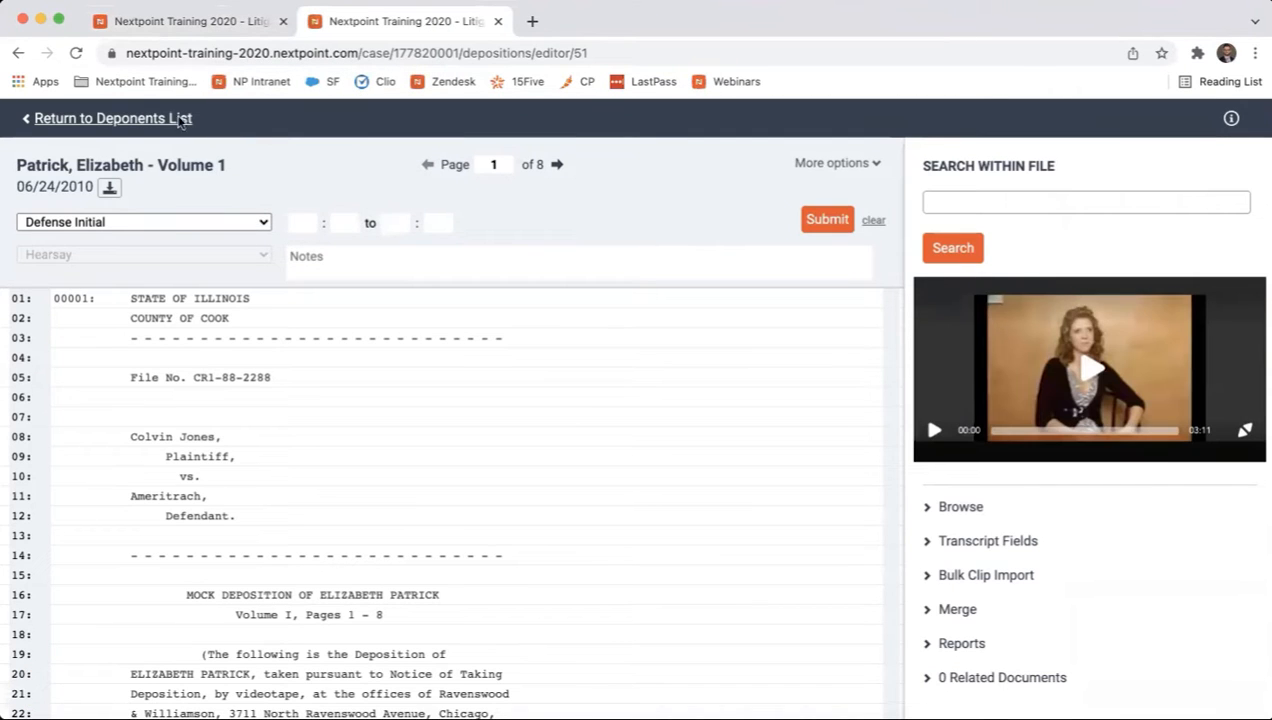
left_click(157, 121)
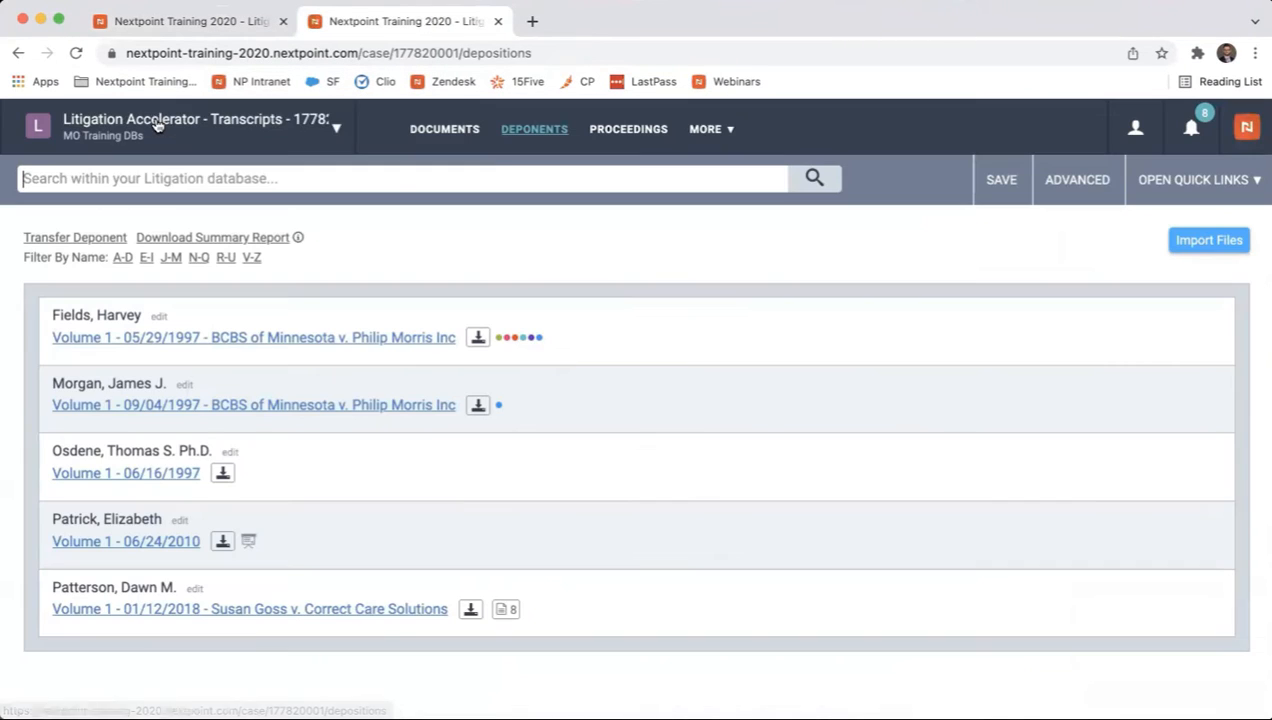
left_click(708, 129)
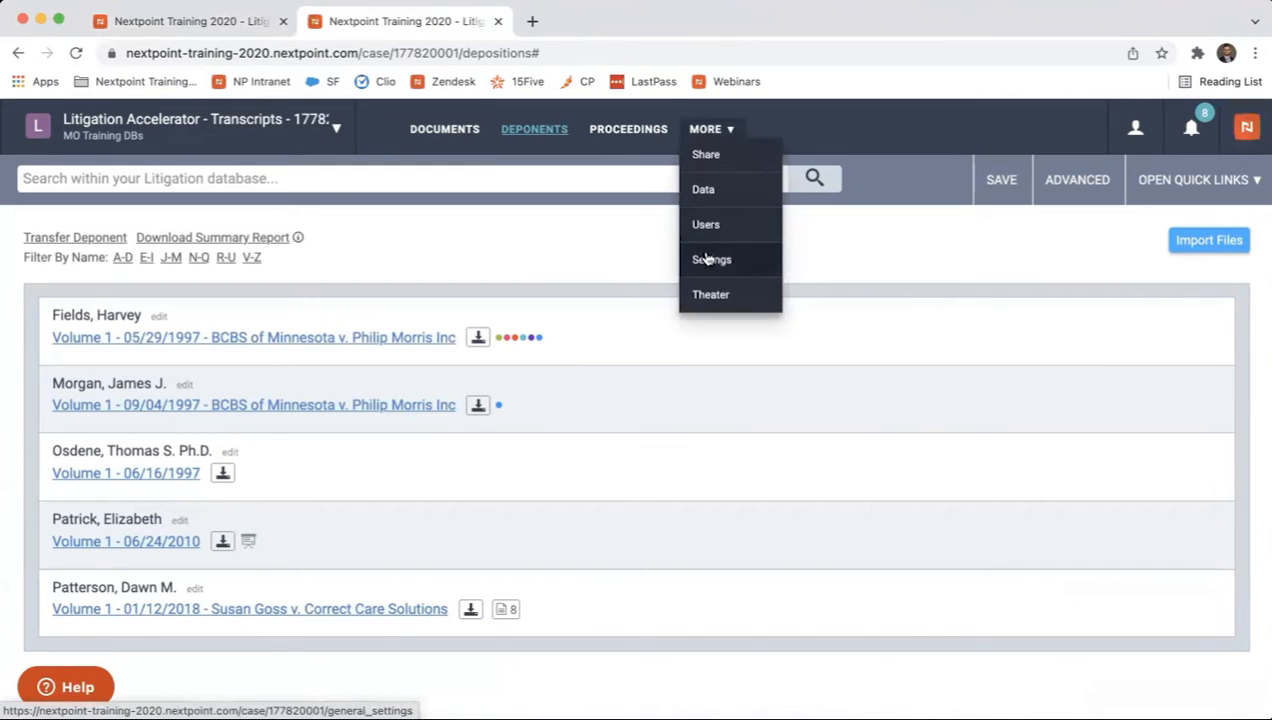
left_click(709, 259)
left_click(351, 179)
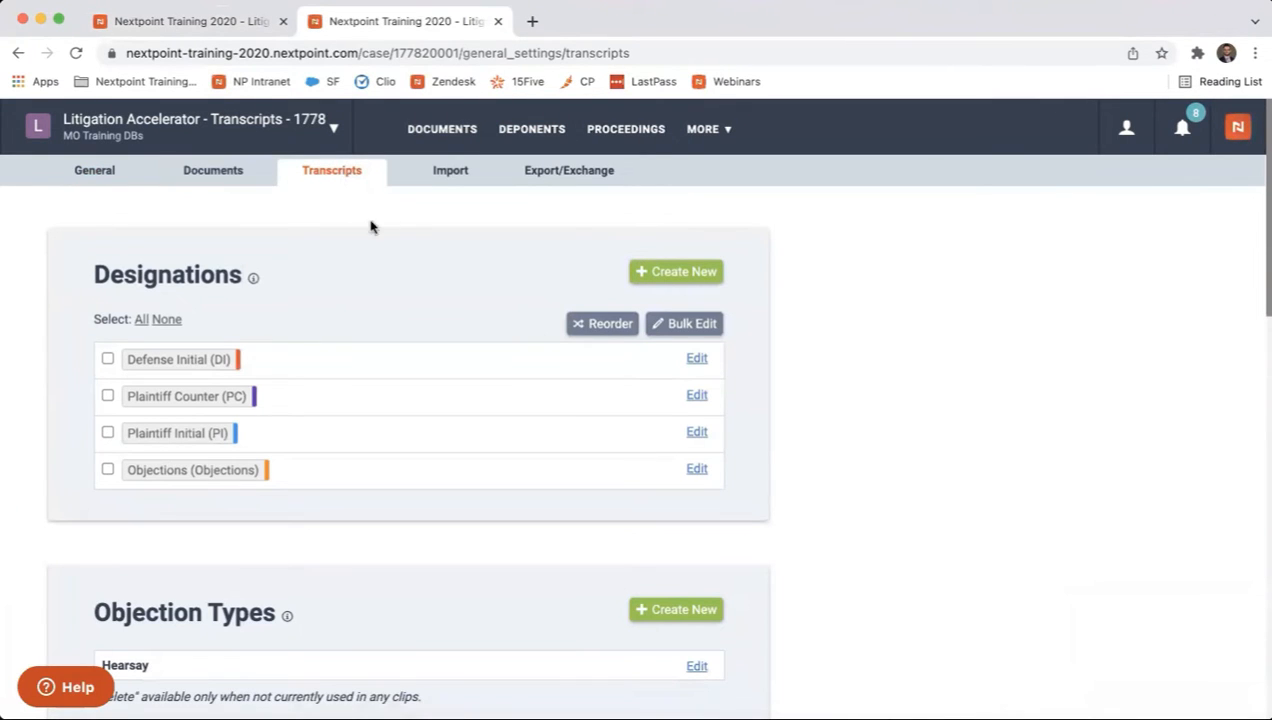
Review the designations, objection types and transcript issues defined in the transcript settings.
scroll(355, 366, "down", 2)
scroll(355, 366, "down", 5)
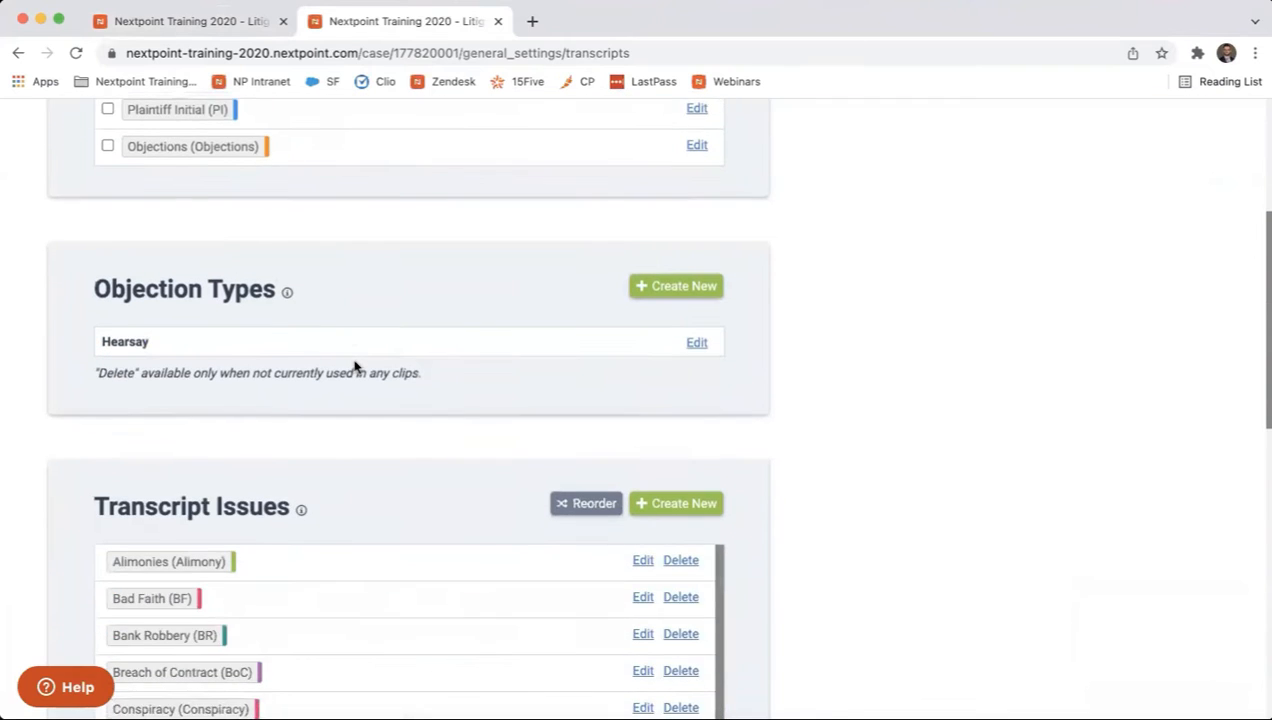
scroll(286, 425, "up", 3)
scroll(286, 425, "up", 4)
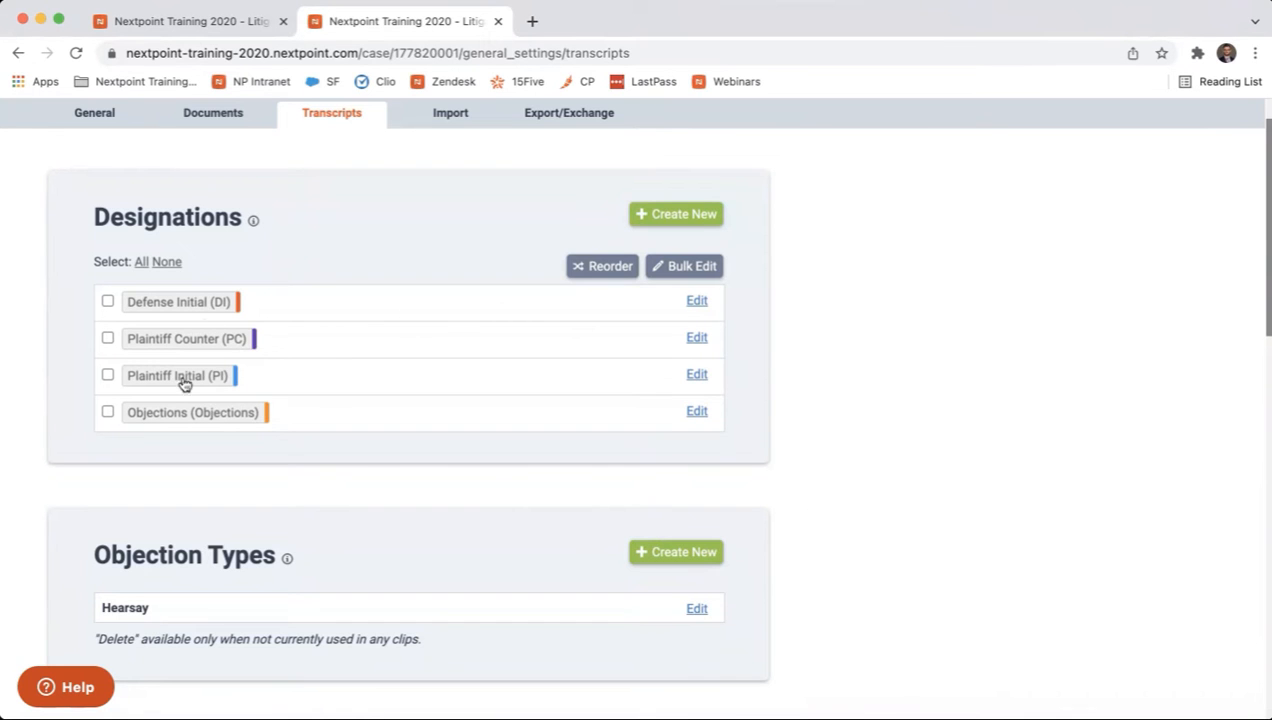
scroll(791, 431, "down", 2)
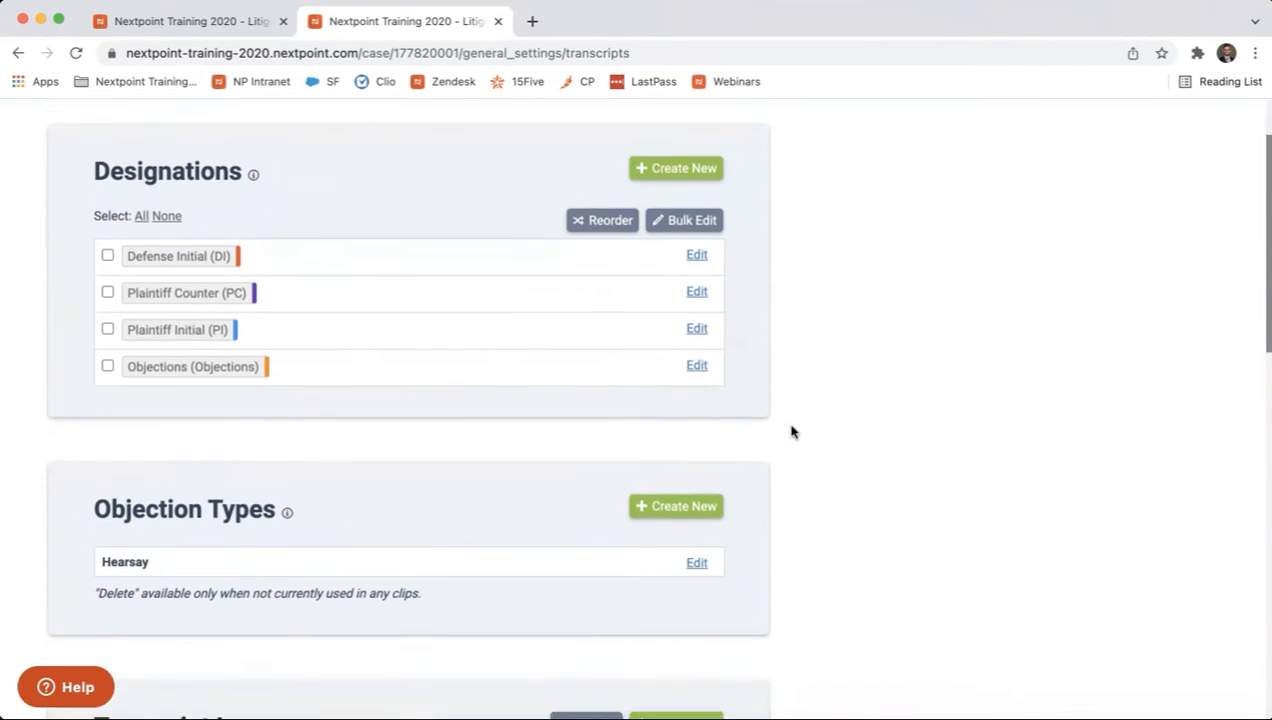
scroll(791, 431, "down", 10)
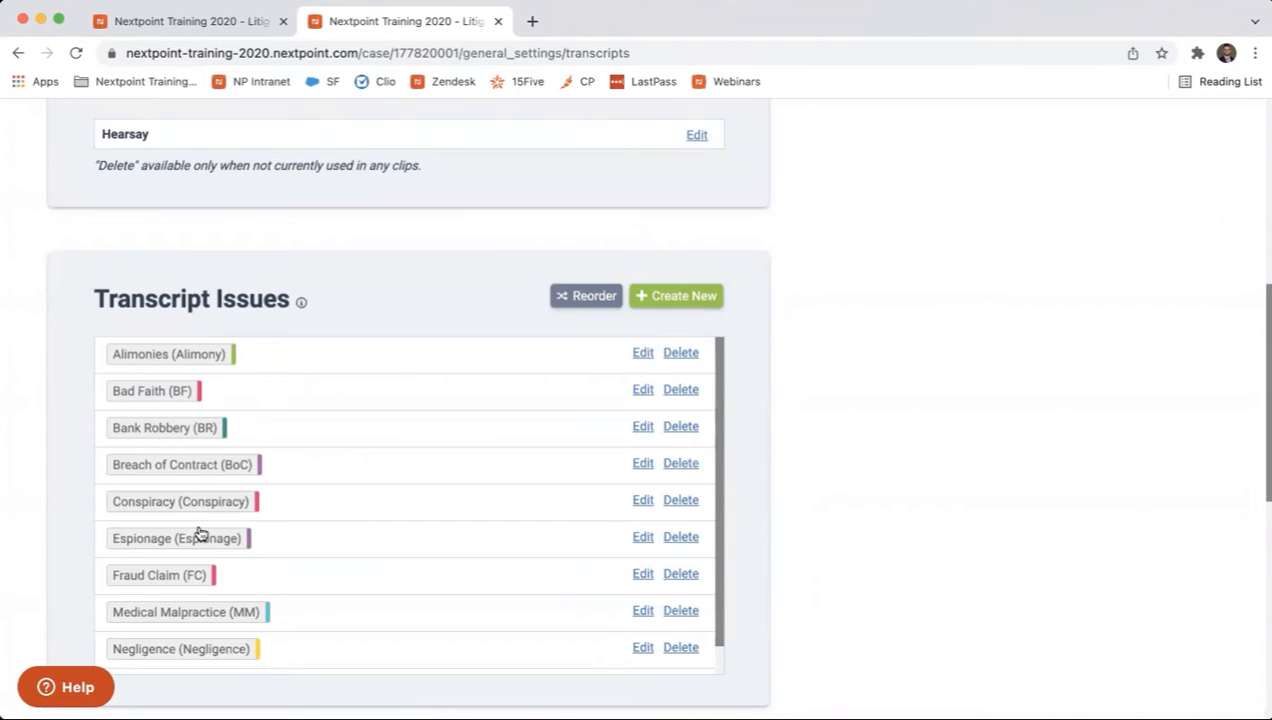
scroll(211, 556, "down", 1)
scroll(211, 556, "up", 1)
scroll(236, 557, "down", 1)
scroll(236, 557, "up", 1)
Create a transcript issue named Wrongful Termination with the abbreviation WT and pink as both editor and report color.
left_click(670, 305)
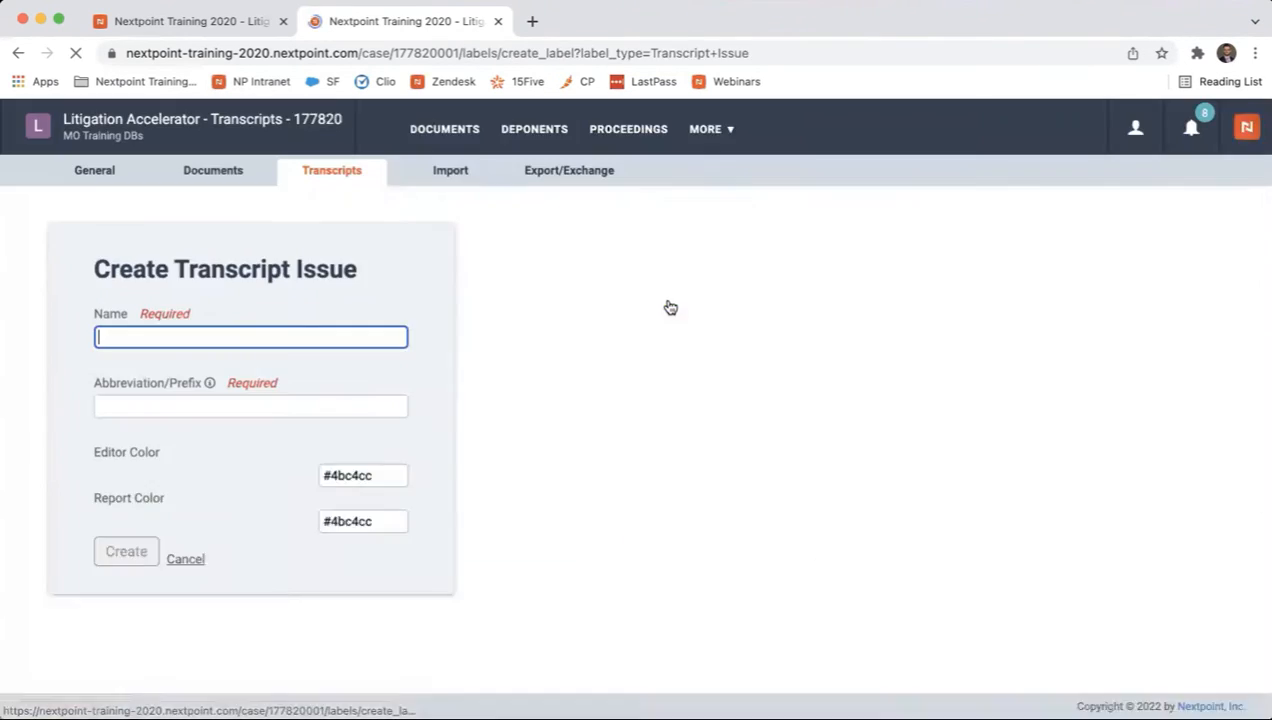
type("Wrongf")
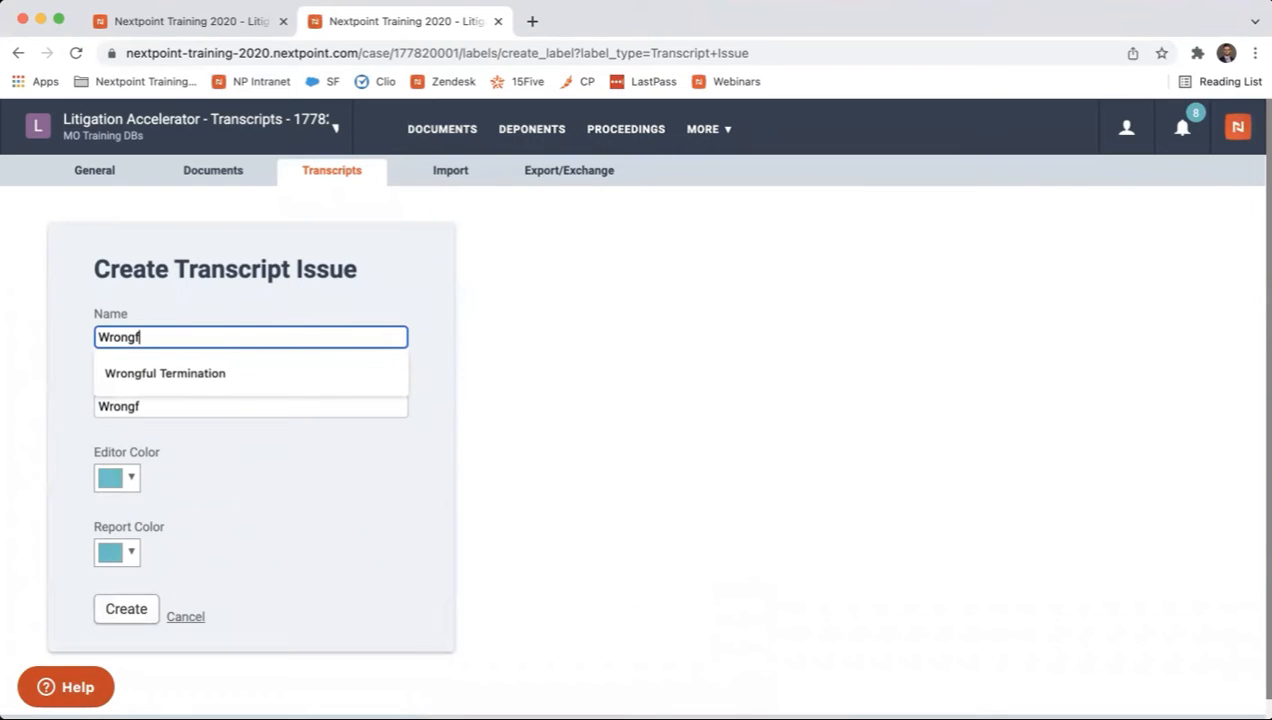
type("ul Termination")
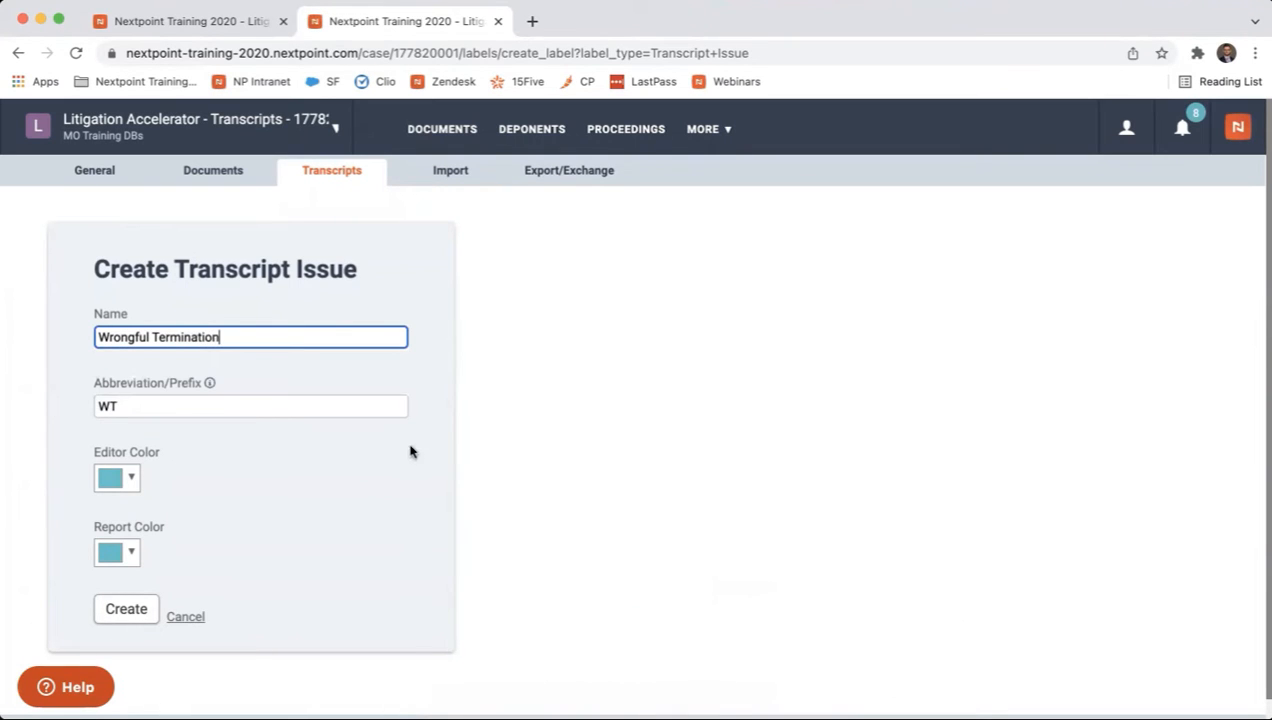
left_click(136, 477)
left_click(149, 517)
left_click(130, 553)
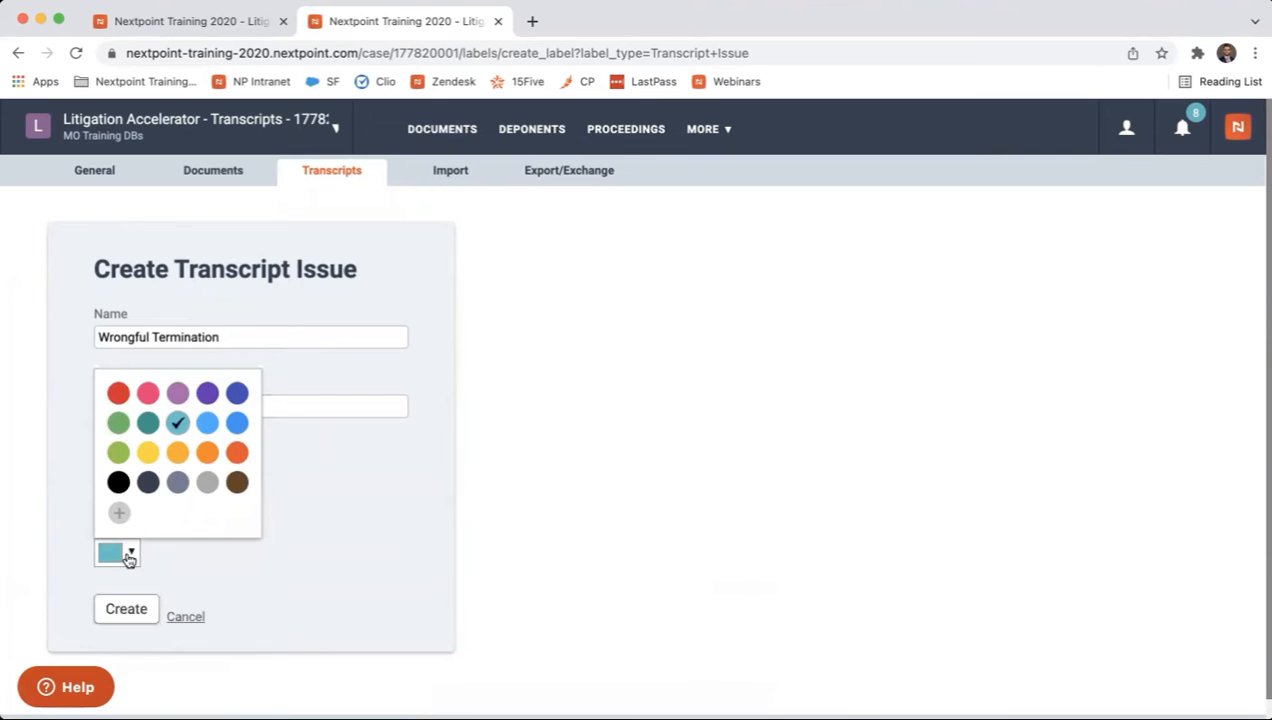
left_click(148, 392)
left_click(127, 610)
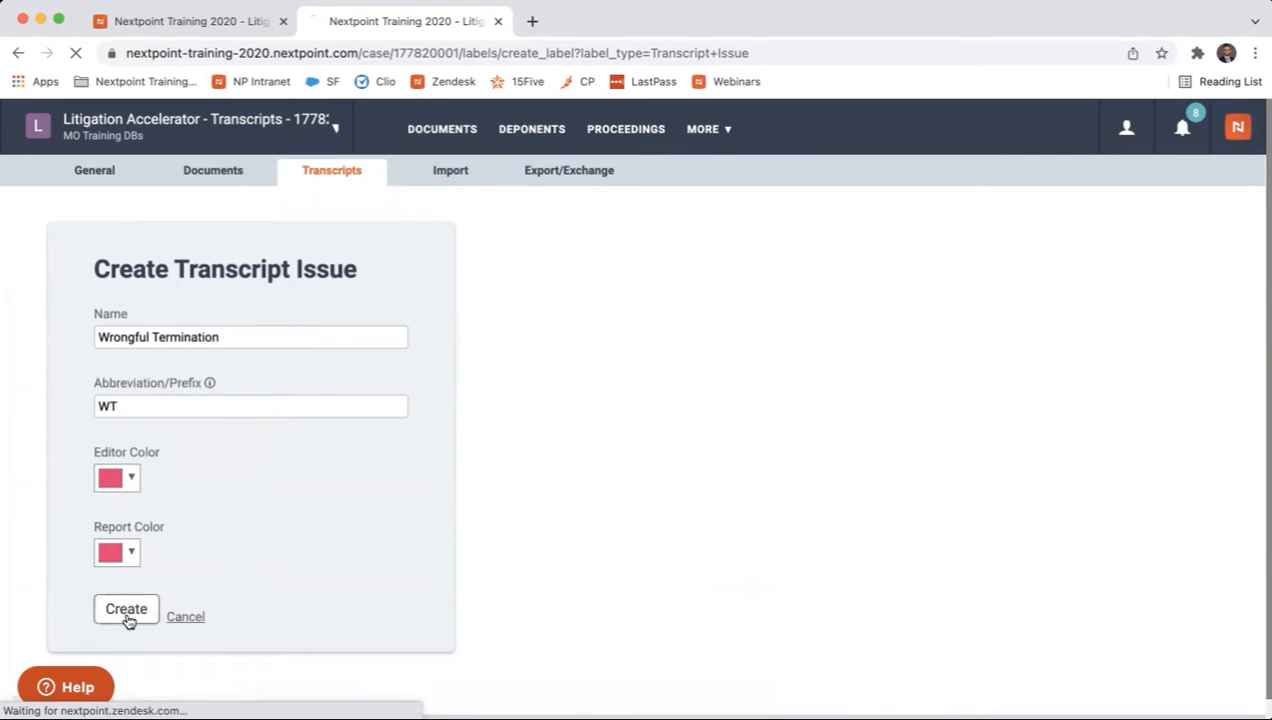
Check the Transcript Issues list for Wrongful Termination and look over the designations again.
scroll(631, 550, "down", 4)
scroll(630, 548, "down", 1)
scroll(840, 511, "down", 1)
scroll(840, 511, "down", 1)
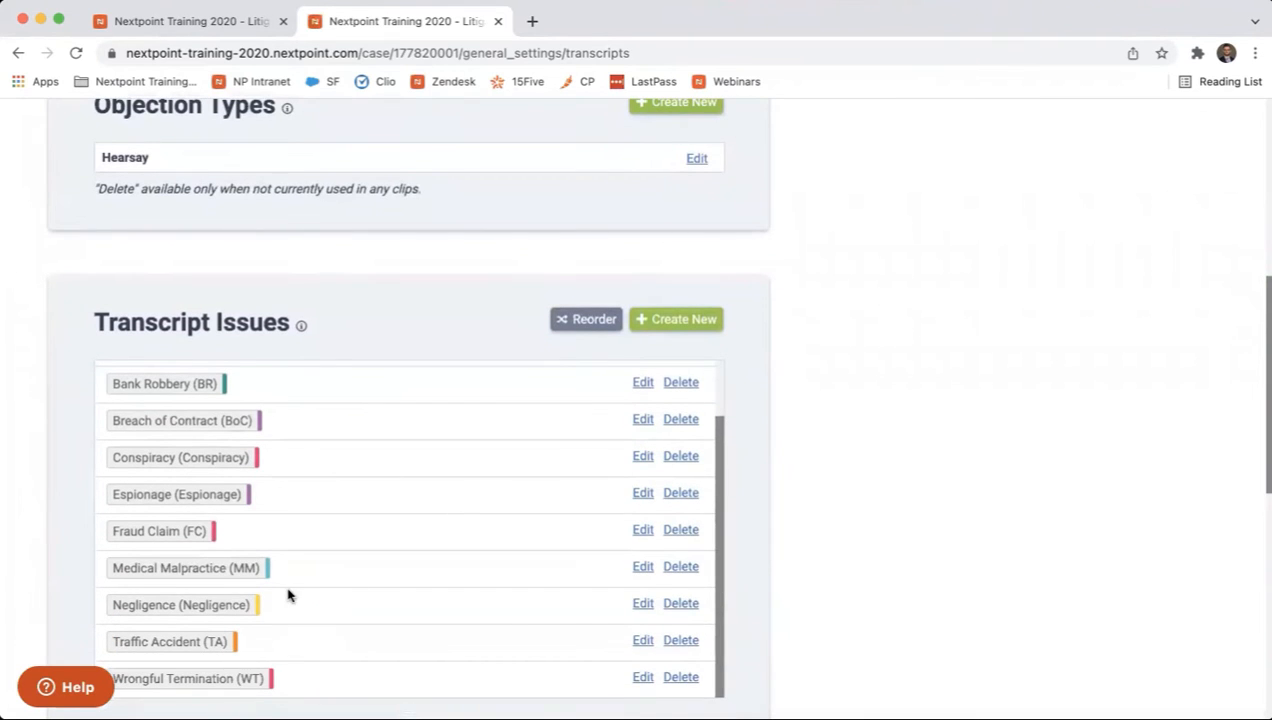
scroll(287, 596, "up", 2)
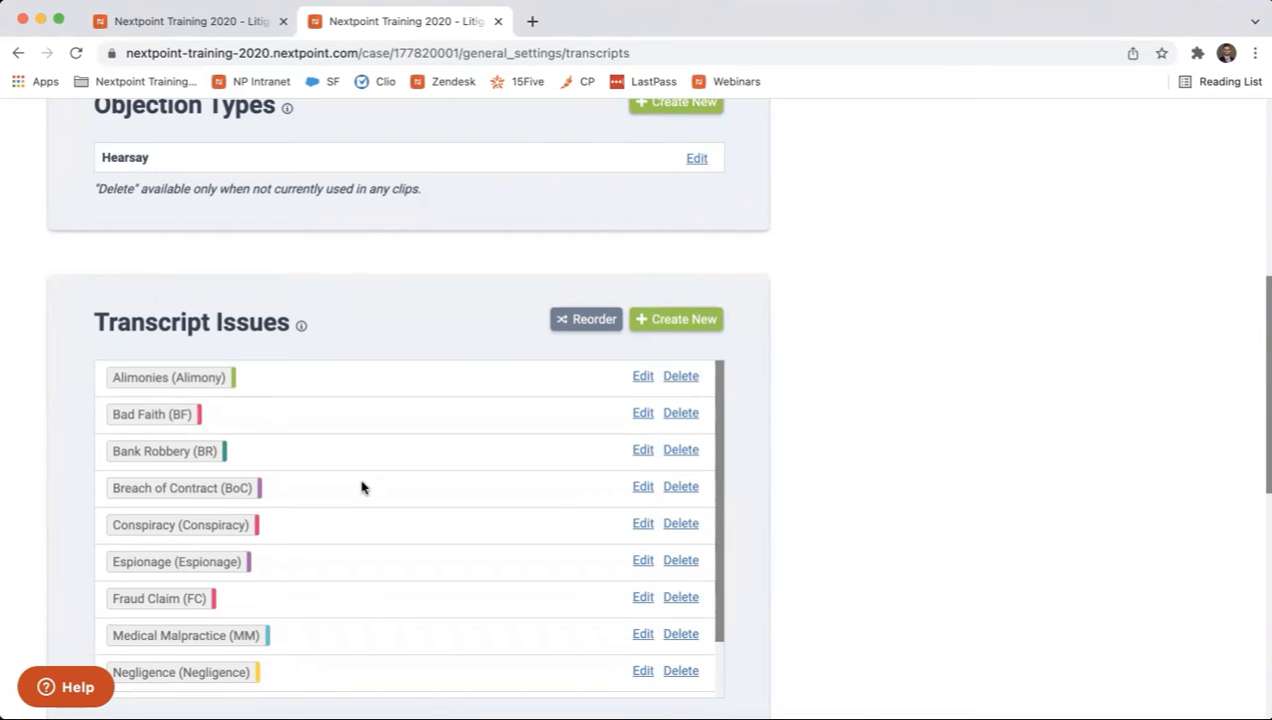
scroll(362, 487, "up", 10)
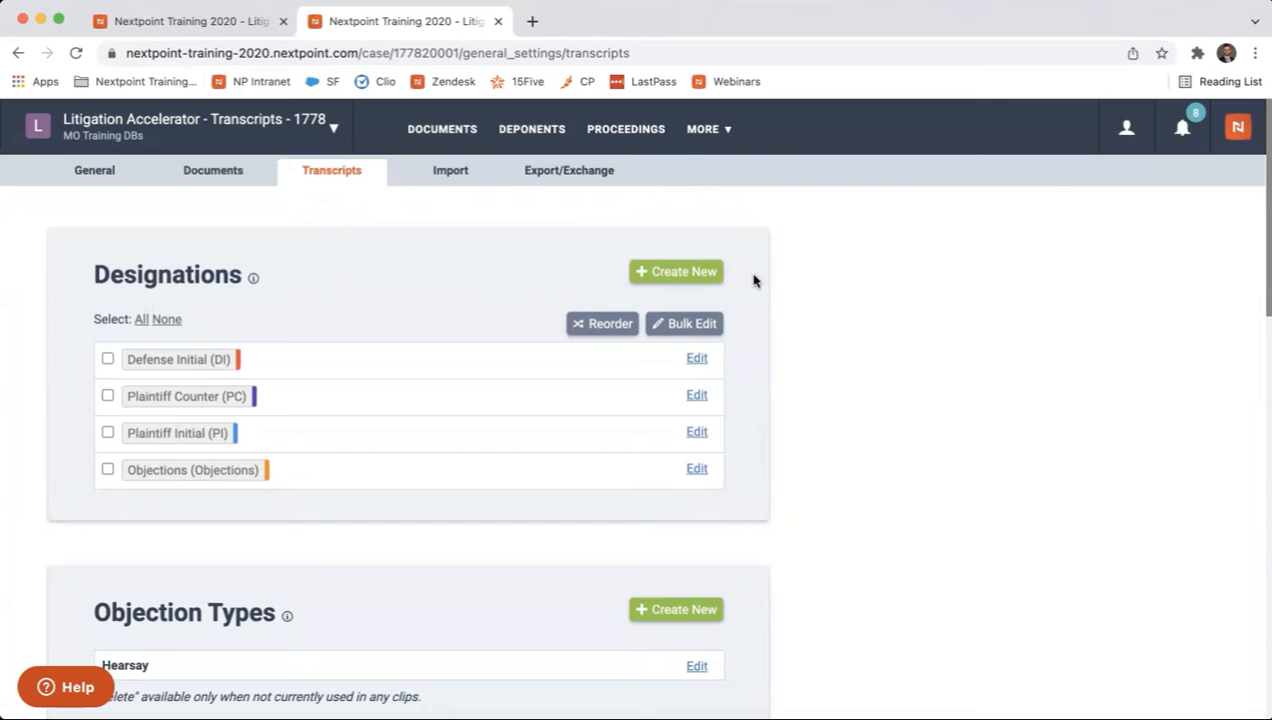
scroll(446, 170, "down", 1)
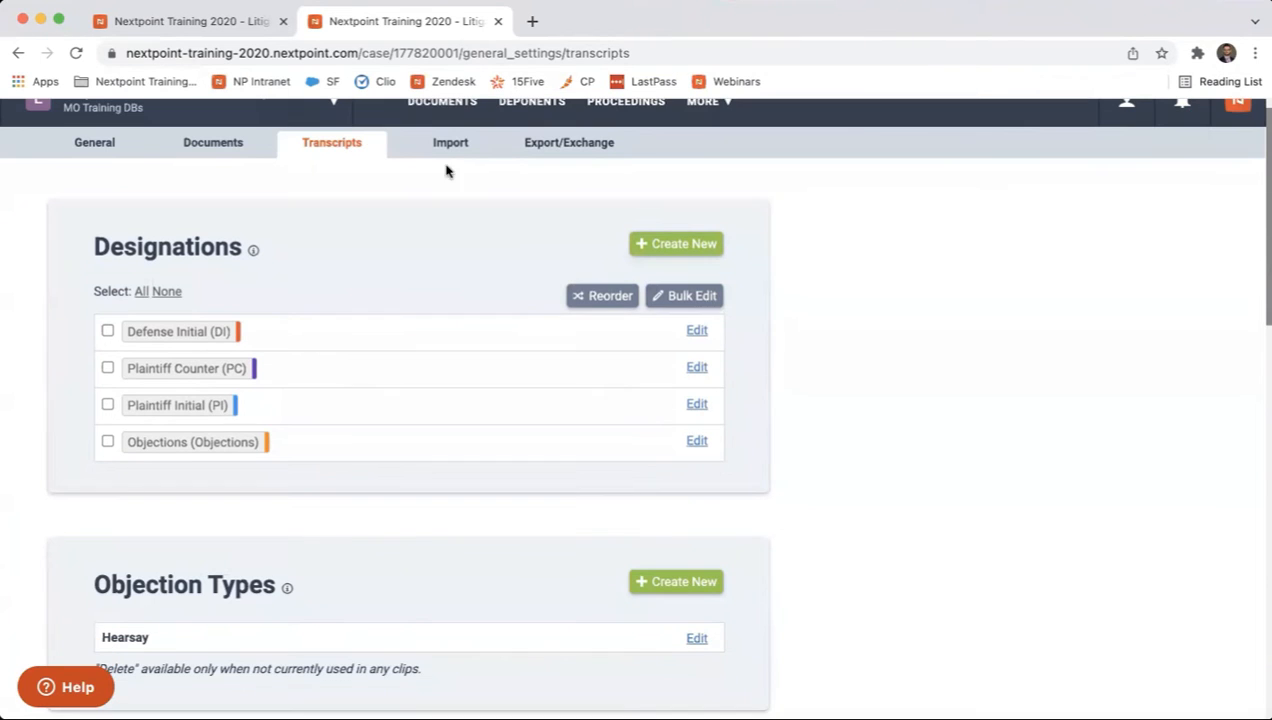
Return to the deposition transcript and choose Plaintiff Initial as the designation for a new clip.
left_click(190, 21)
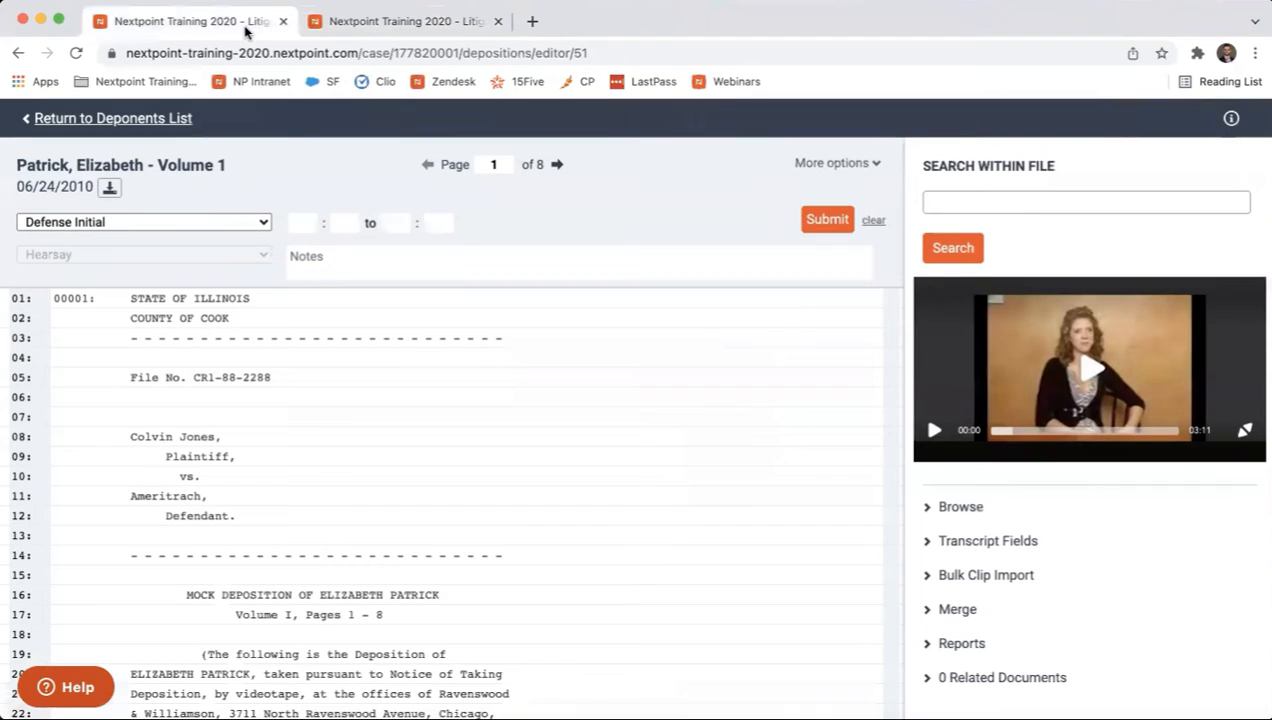
left_click(259, 224)
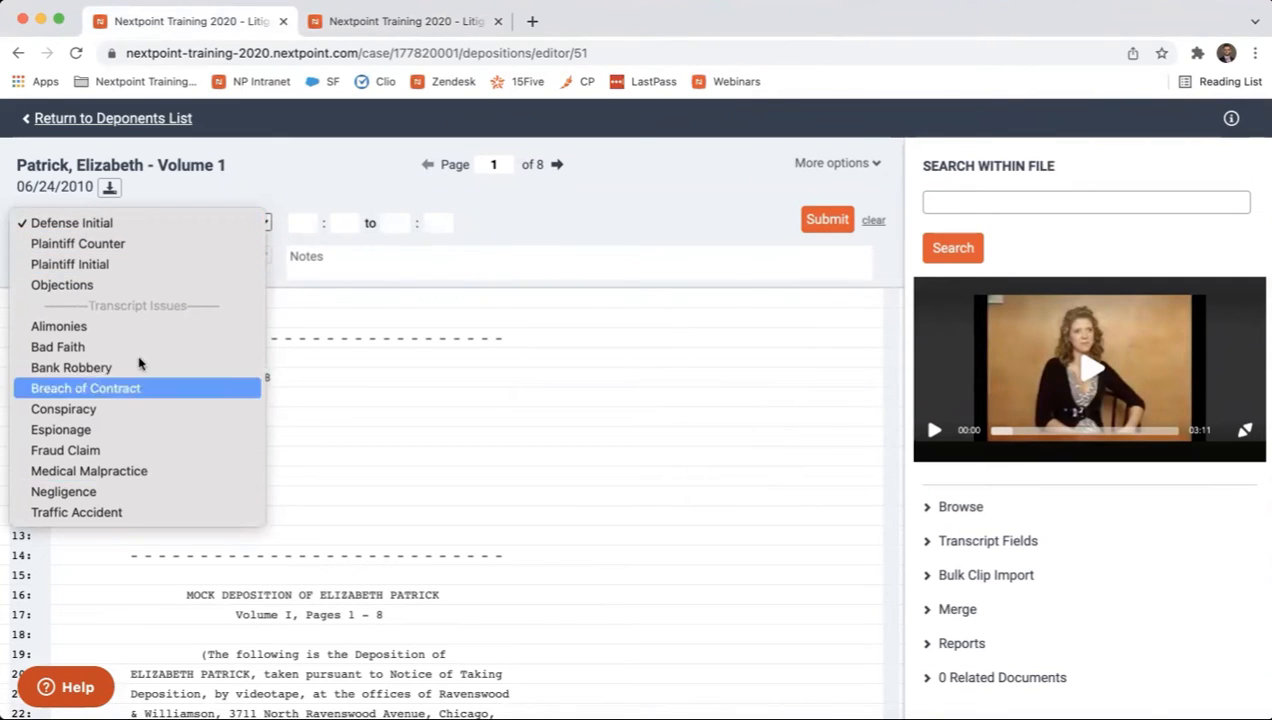
left_click(141, 267)
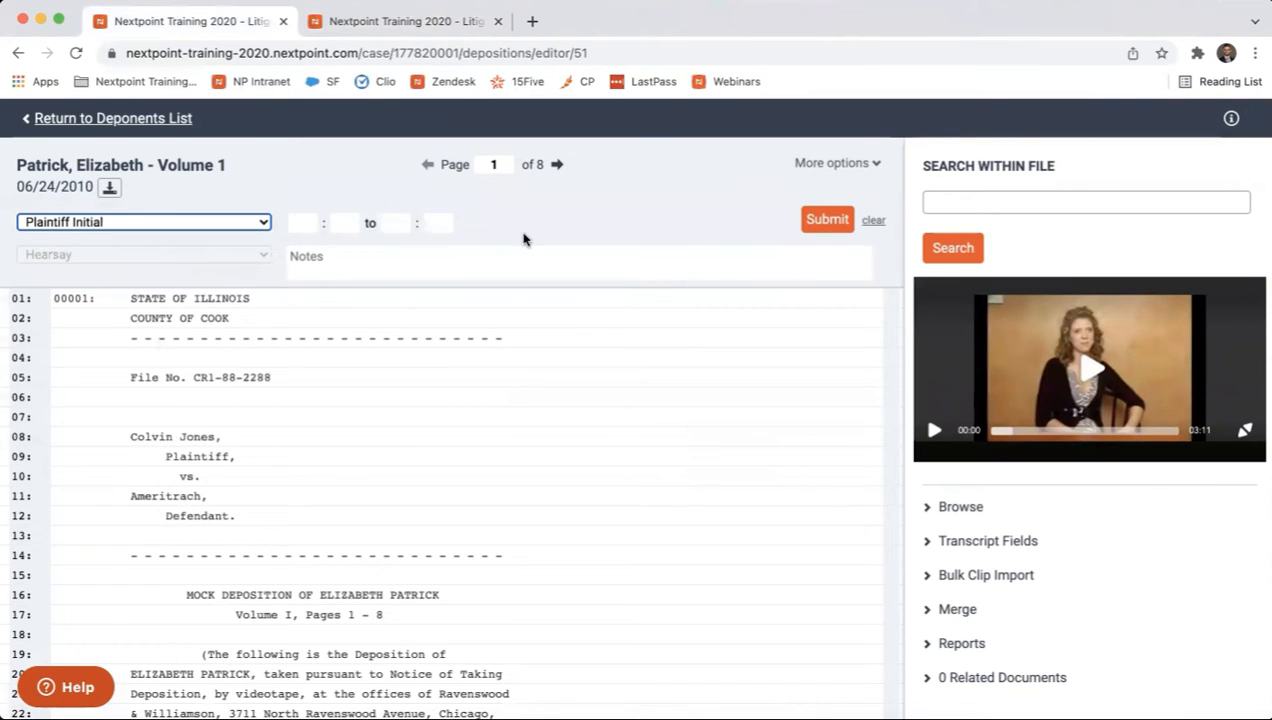
Mark the clip range on page 4 of the transcript, from line 2 to line 20.
left_click(558, 167)
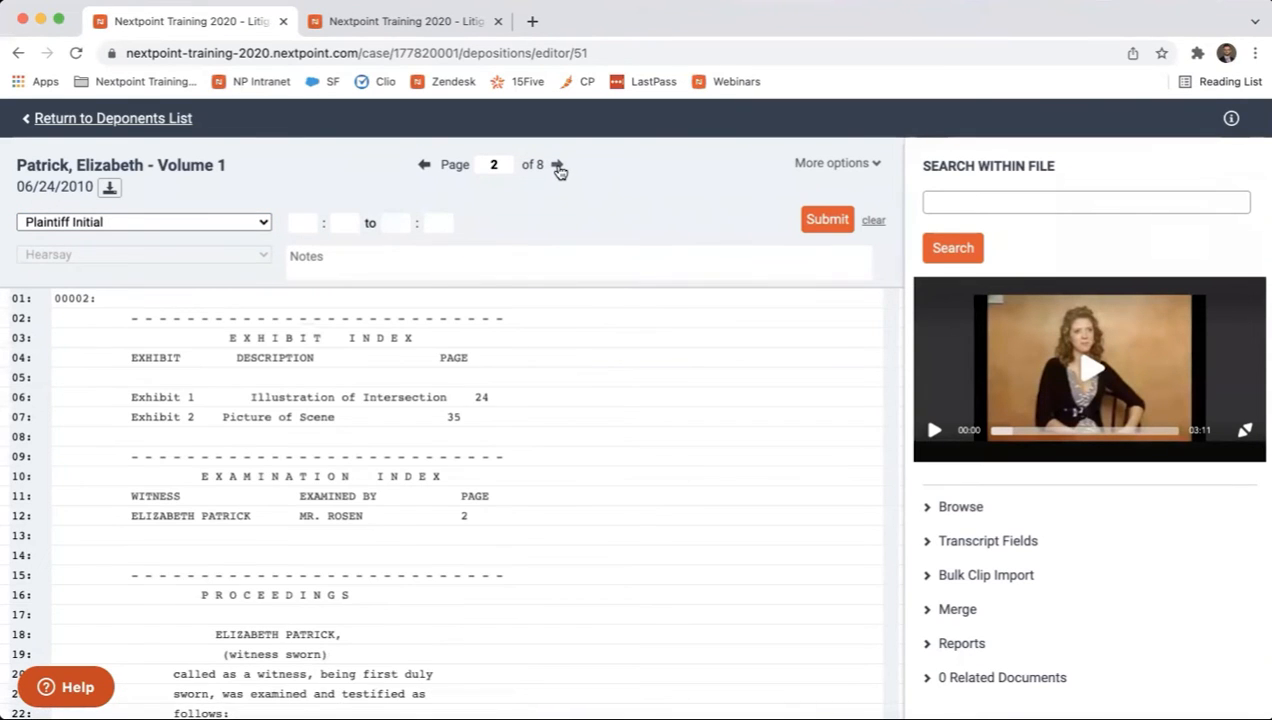
left_click(558, 167)
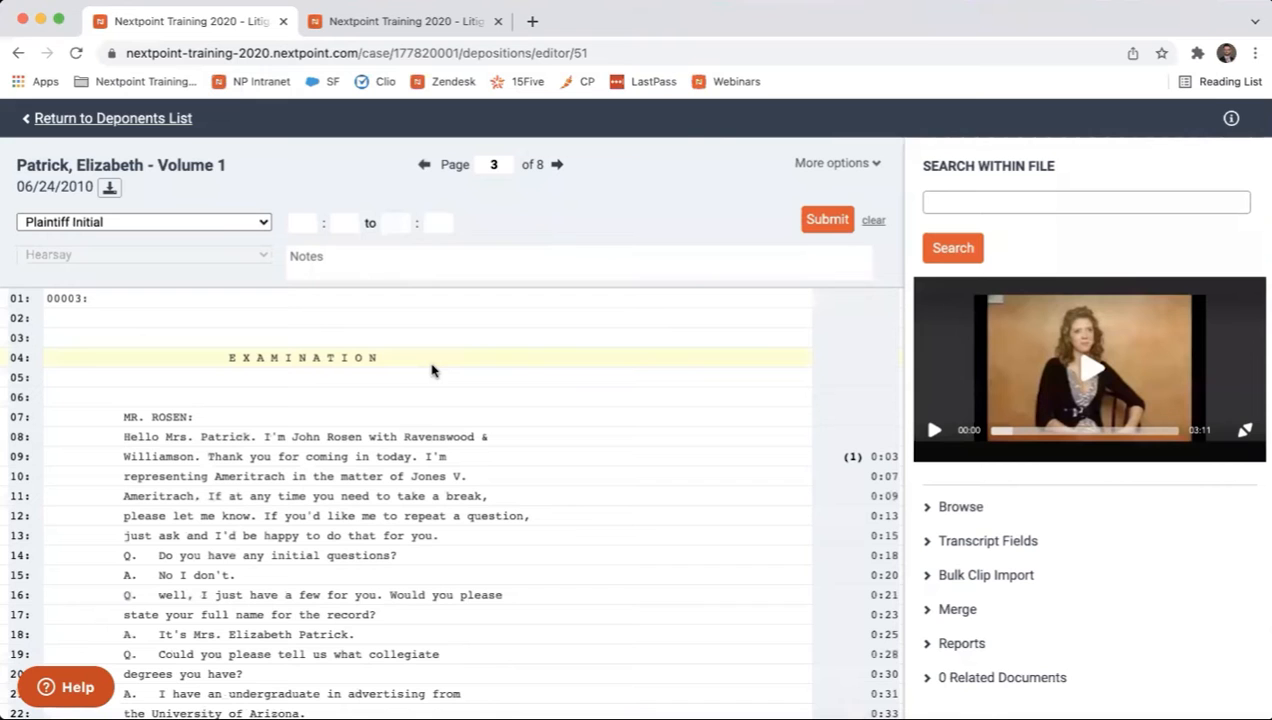
scroll(432, 371, "down", 2)
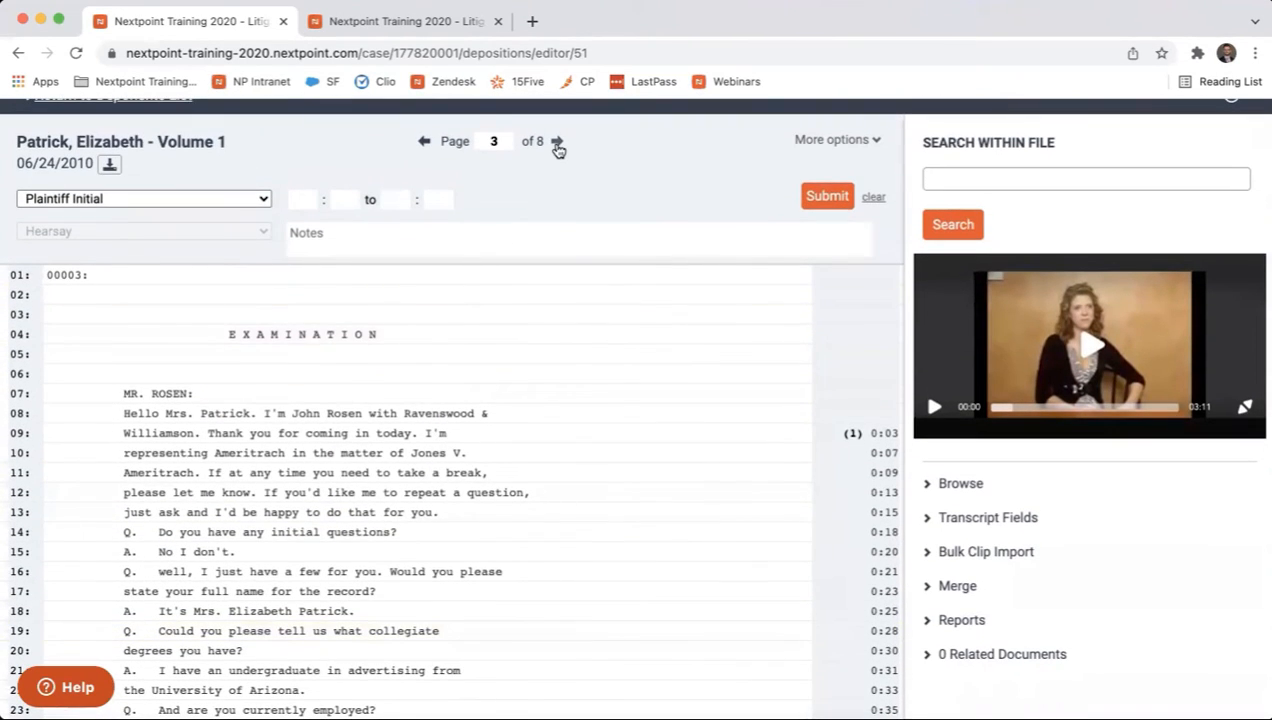
left_click(557, 141)
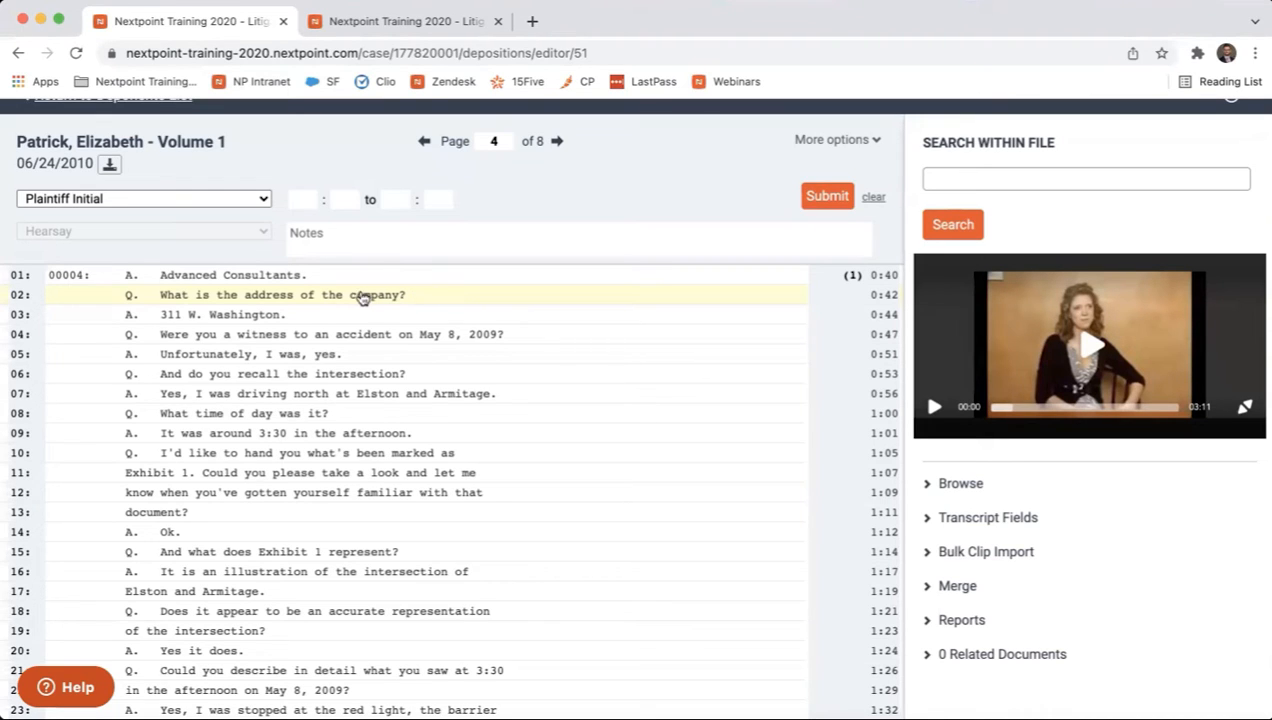
left_click(280, 295)
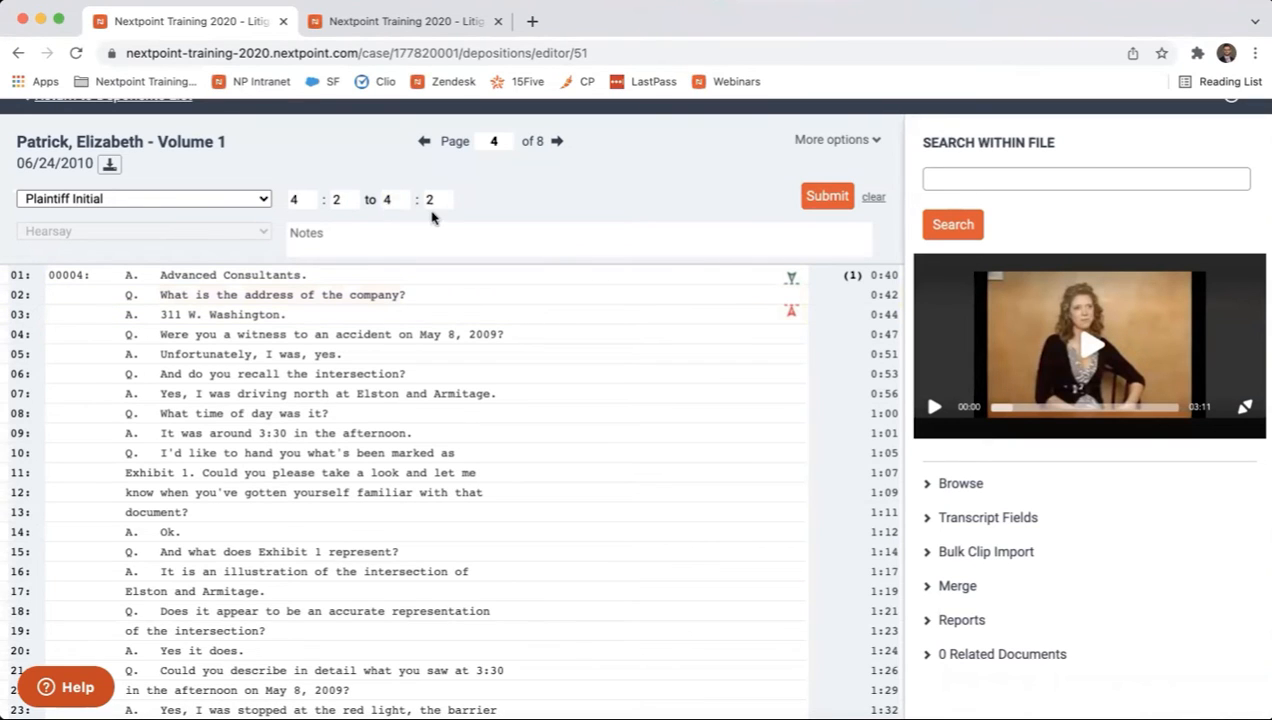
scroll(250, 511, "down", 1)
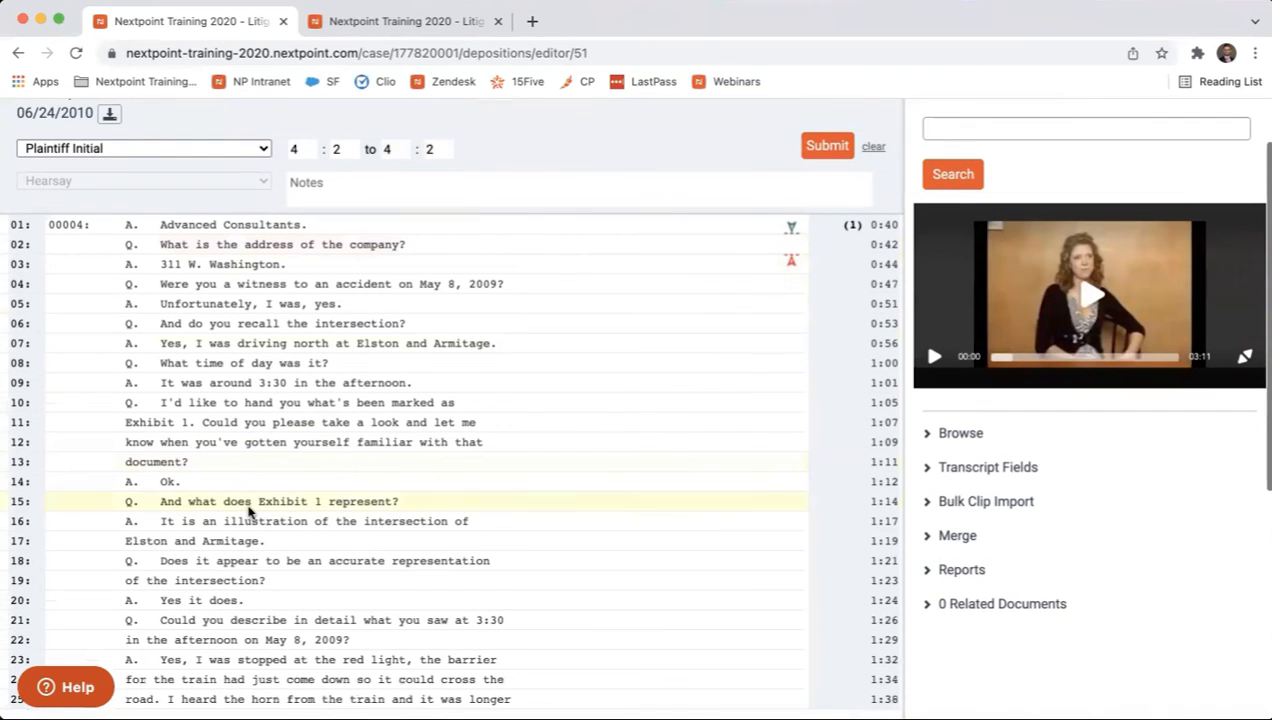
left_click(211, 604)
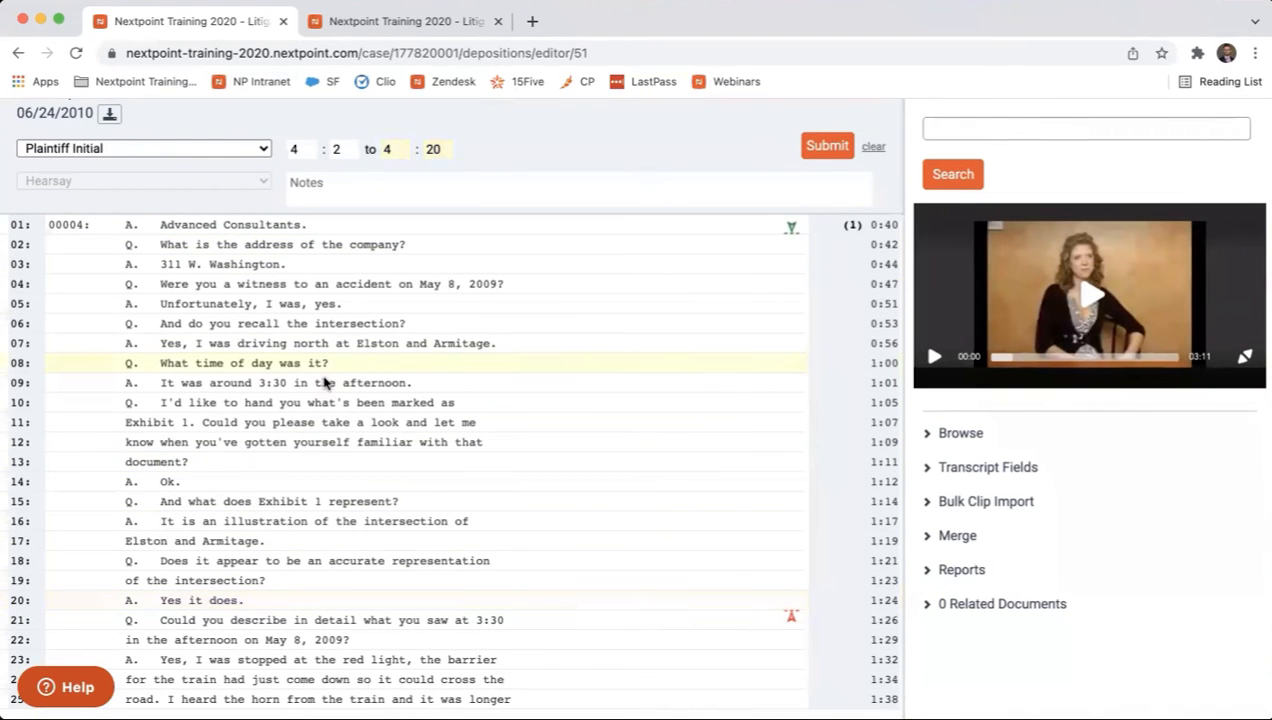
Add the note "details about the accident" to the clip and submit it.
left_click(378, 188)
type("th")
key("BackSpace")
key("BackSpace")
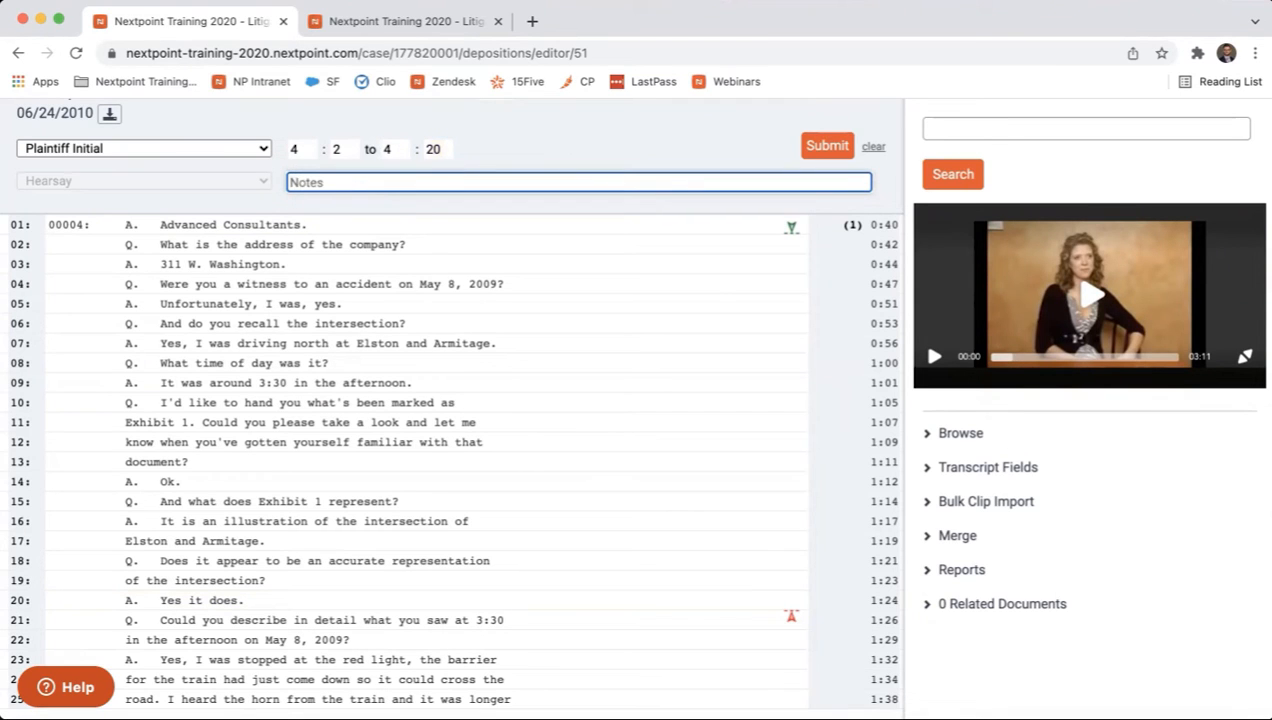
type("details about the accident")
left_click(810, 155)
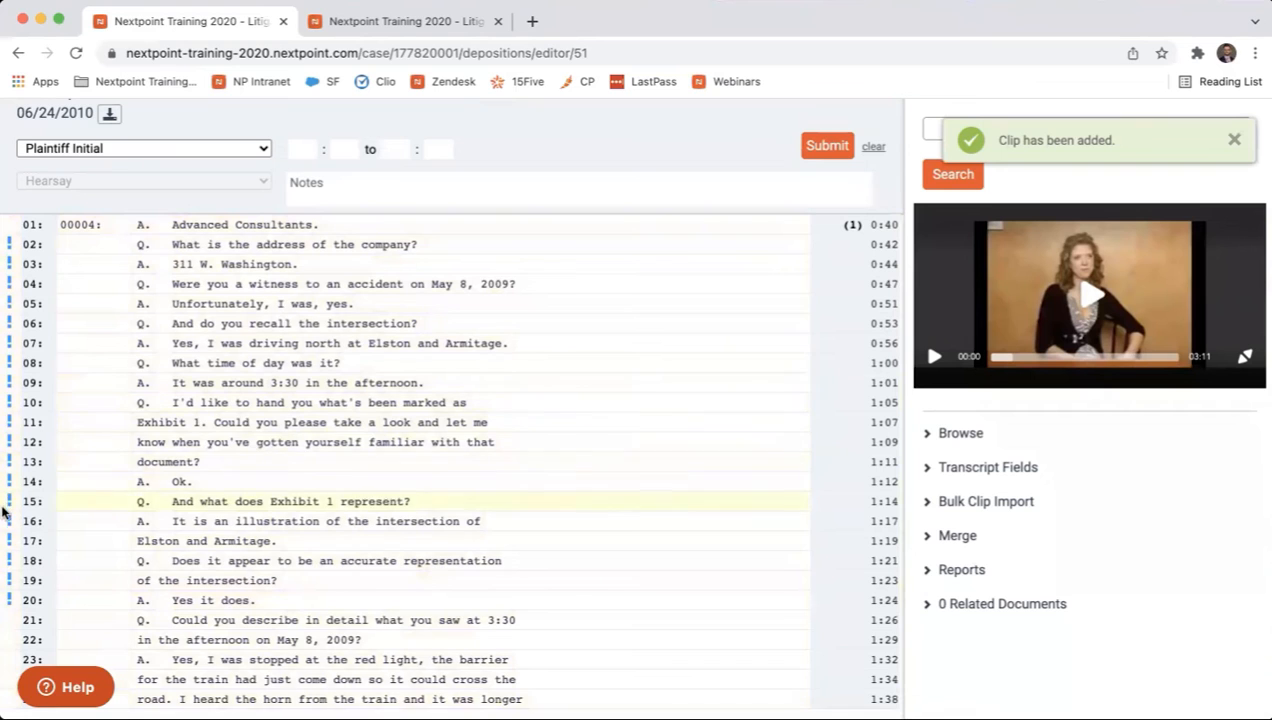
Check the designation colors in the transcript settings, and view the details of the Plaintiff Initial clip on page 4.
left_click(356, 28)
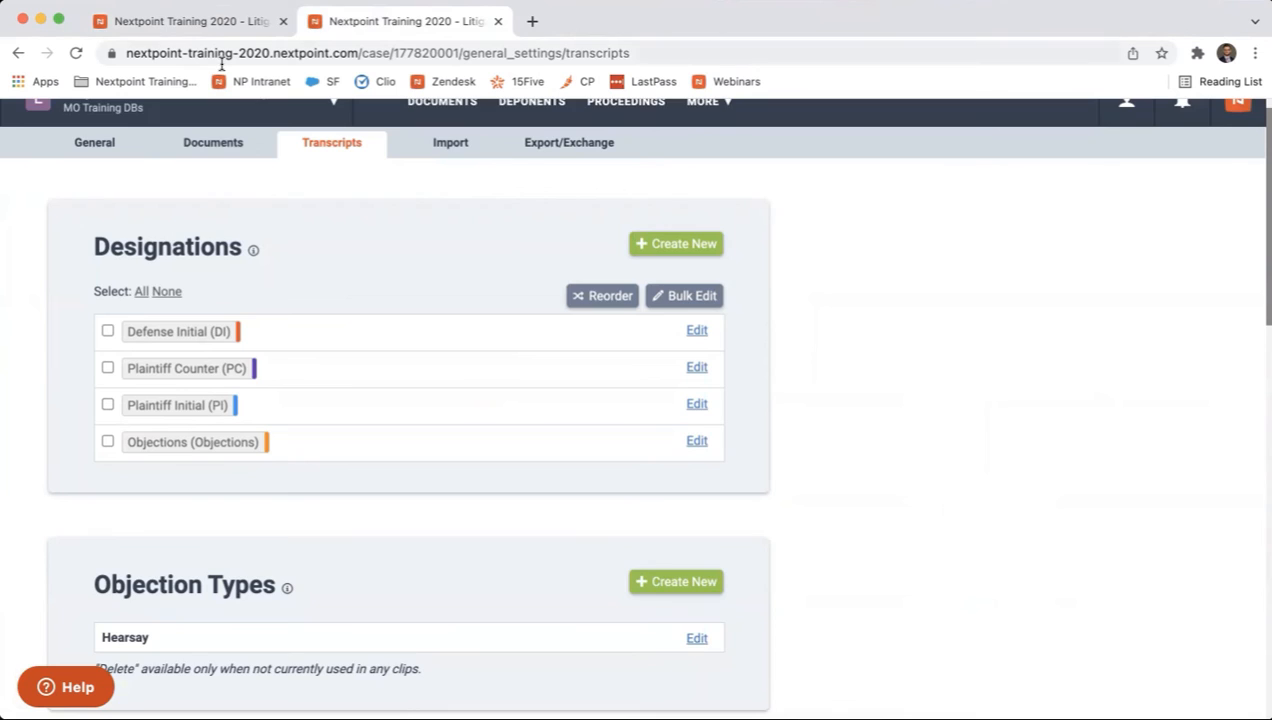
left_click(219, 30)
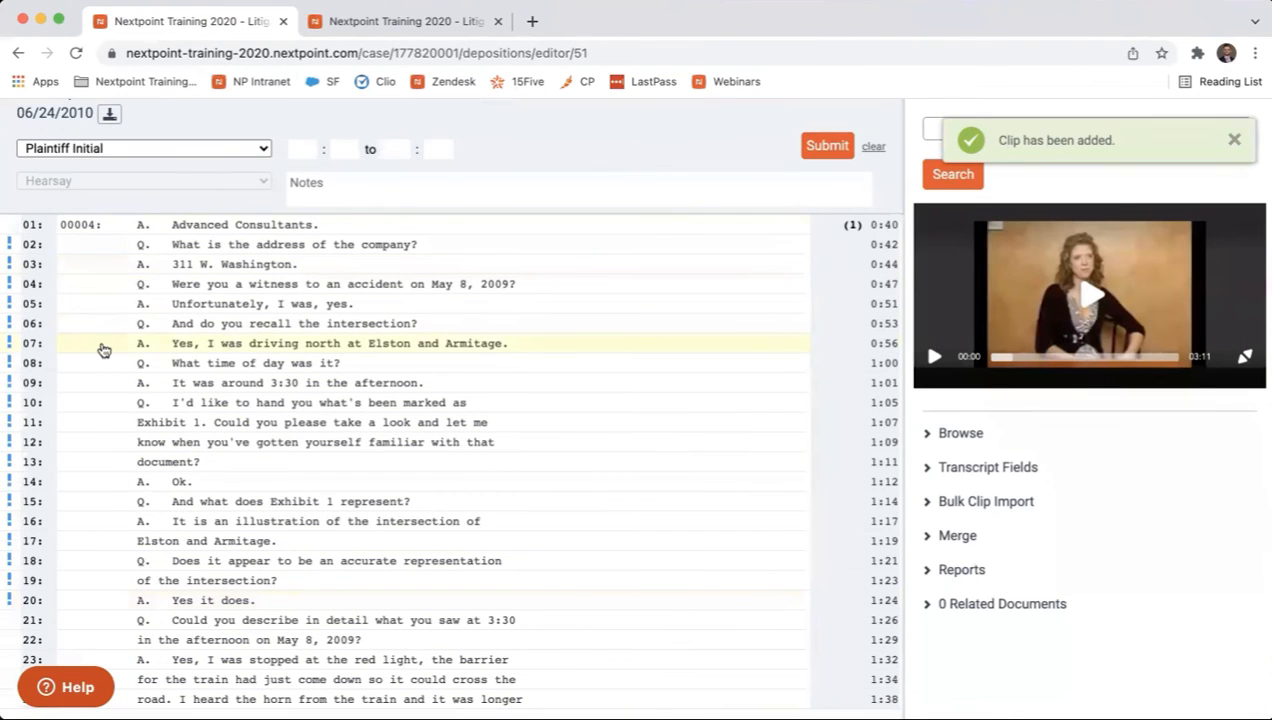
left_click(11, 343)
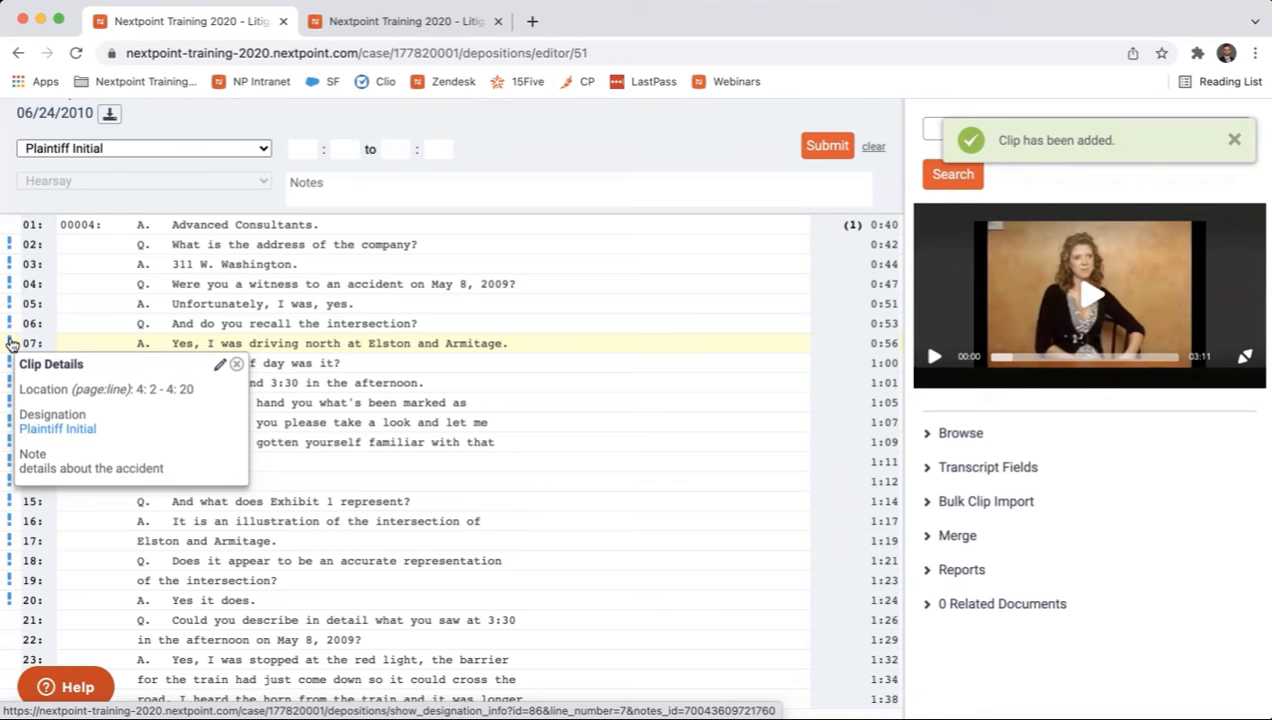
left_click(236, 364)
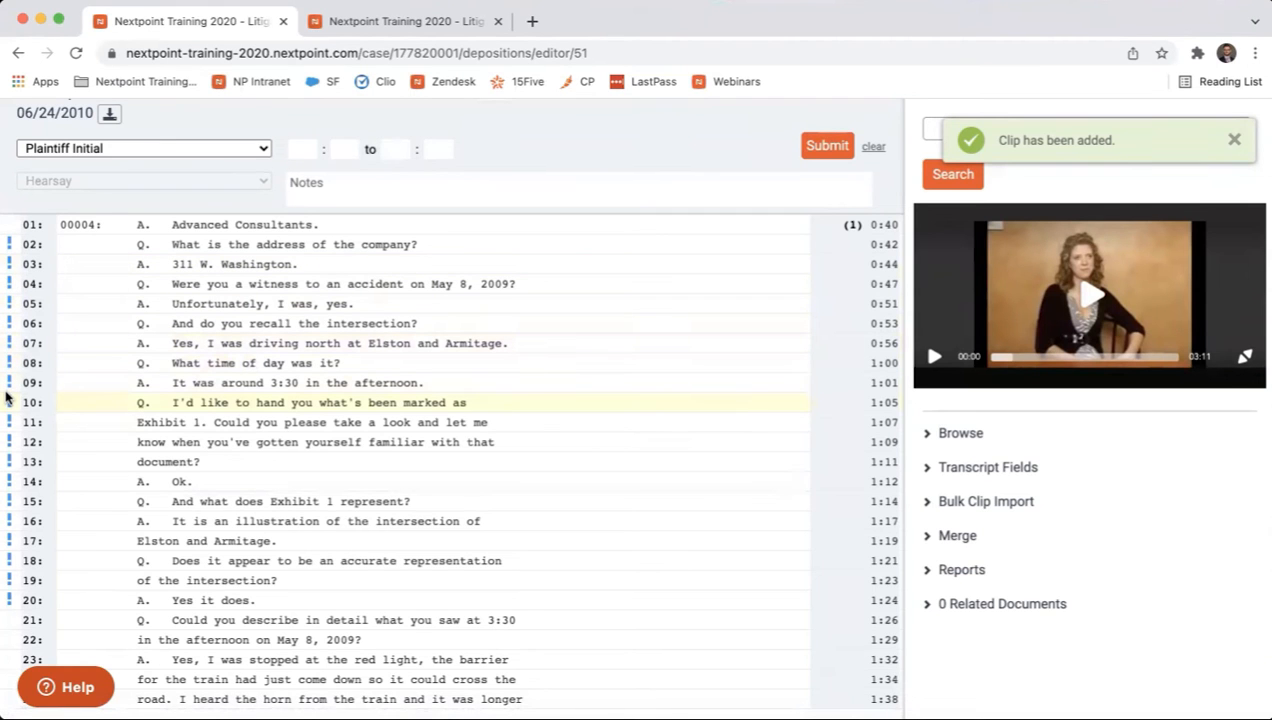
scroll(170, 340, "up", 2)
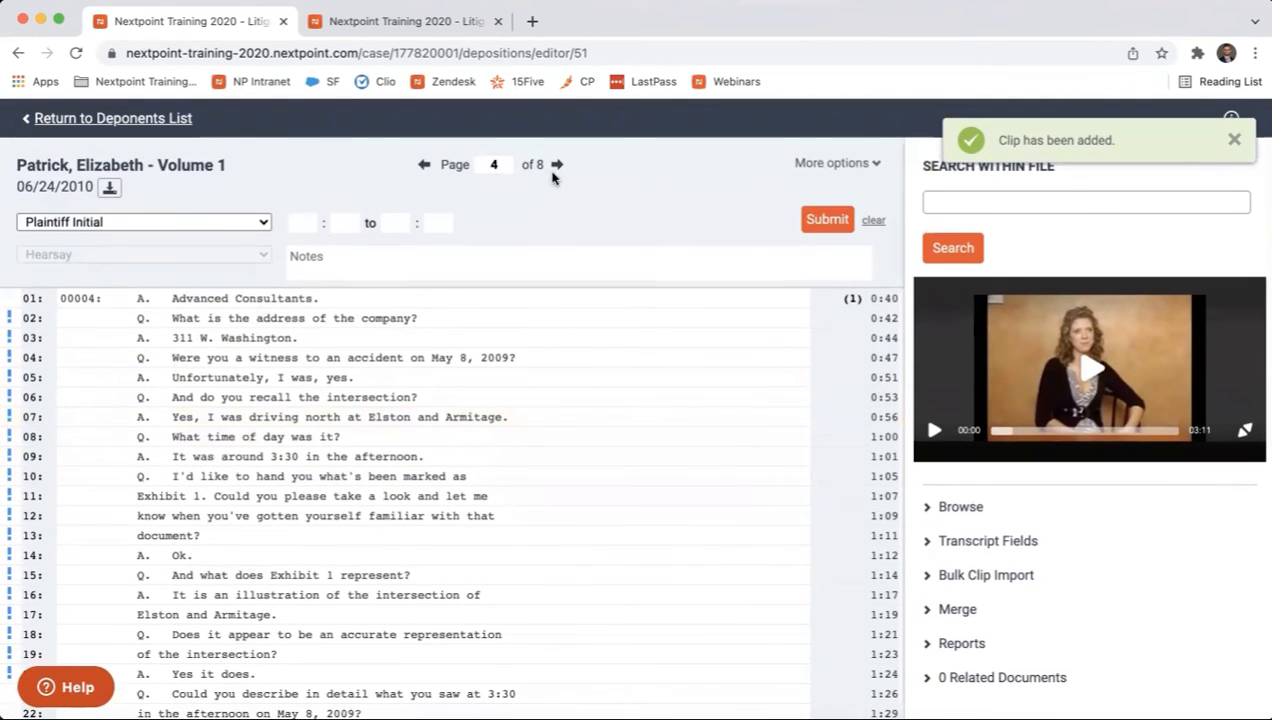
Create a Plaintiff Initial clip on page 5 of the transcript, from line 4 to line 25, and submit it without notes.
left_click(557, 166)
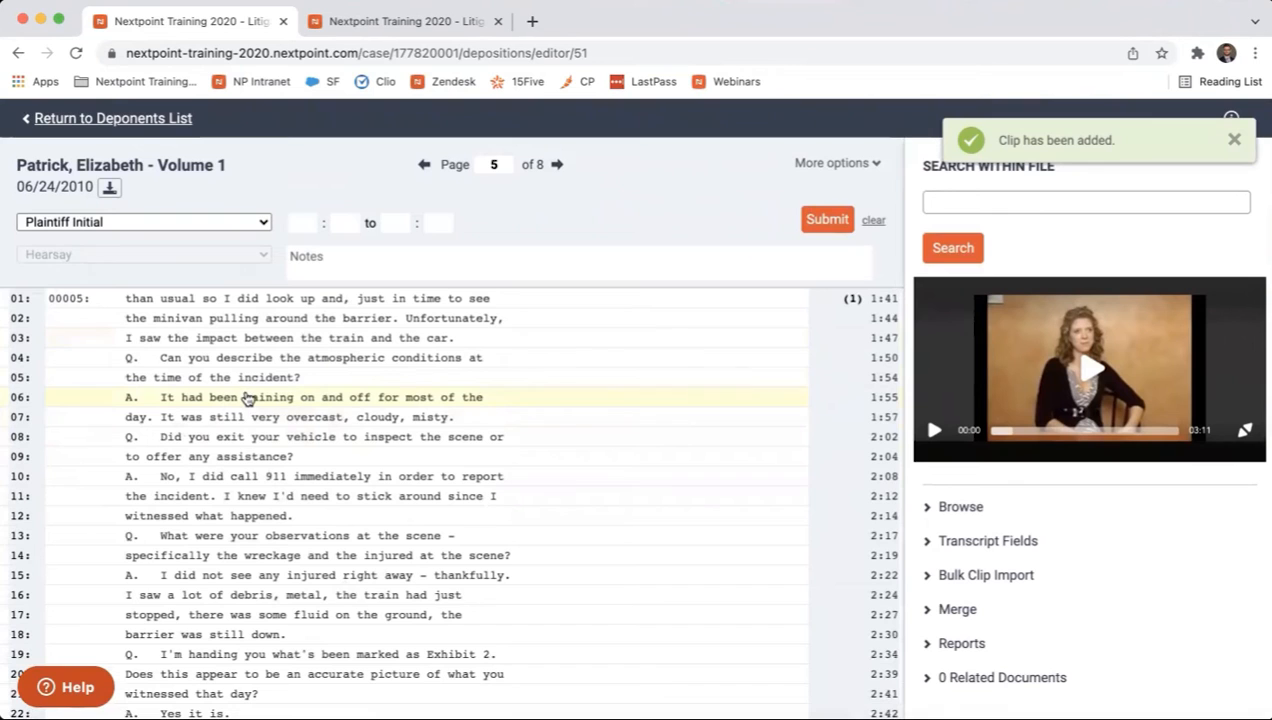
left_click(241, 358)
scroll(237, 487, "down", 1)
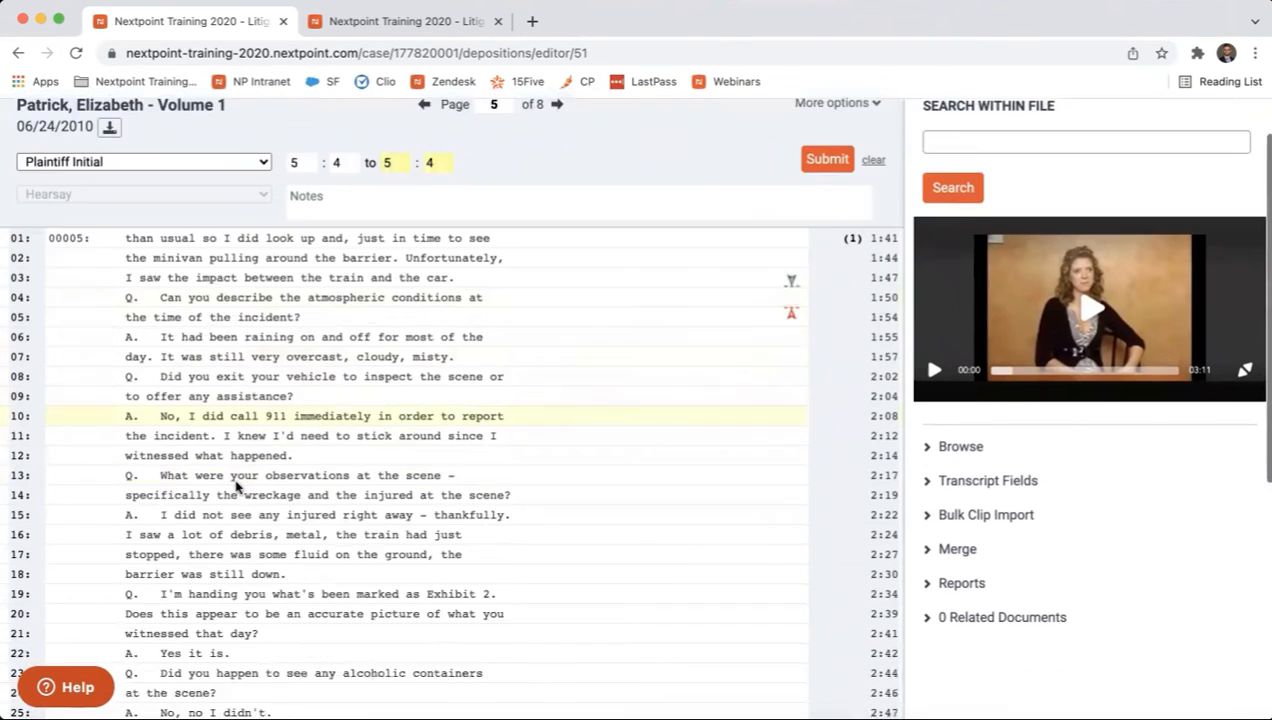
scroll(237, 487, "down", 5)
left_click(197, 496)
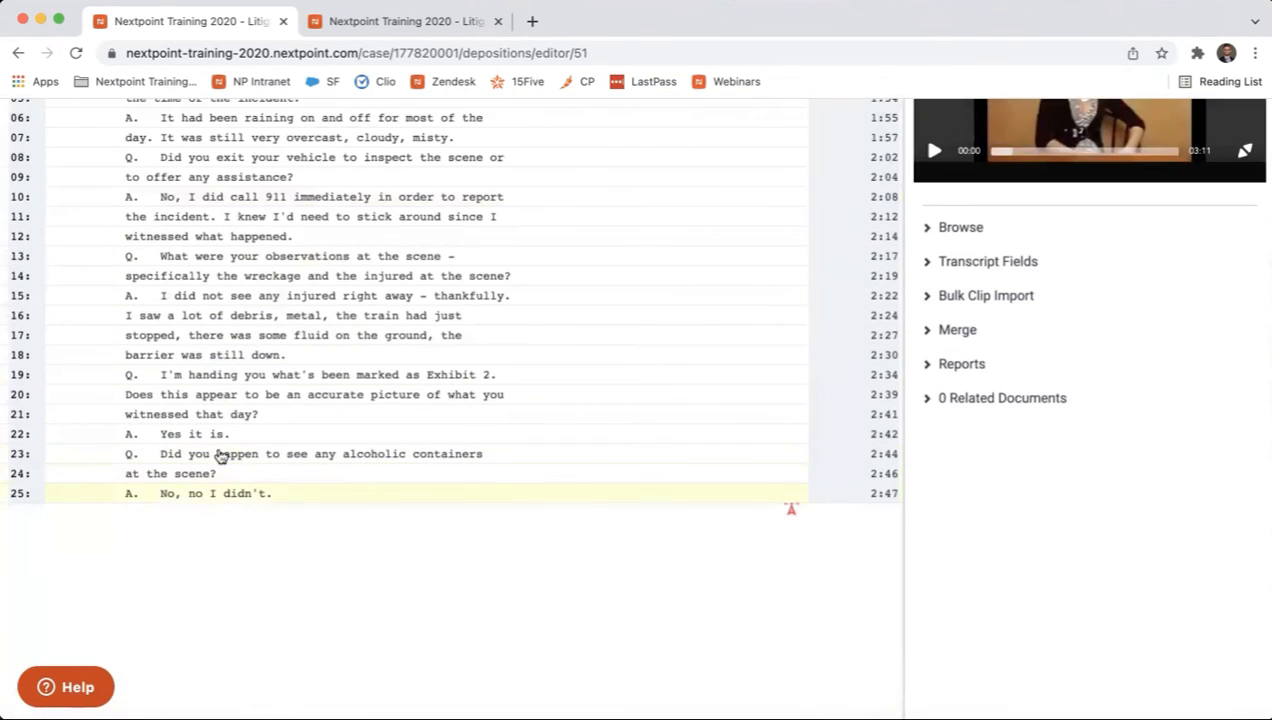
scroll(221, 445, "up", 6)
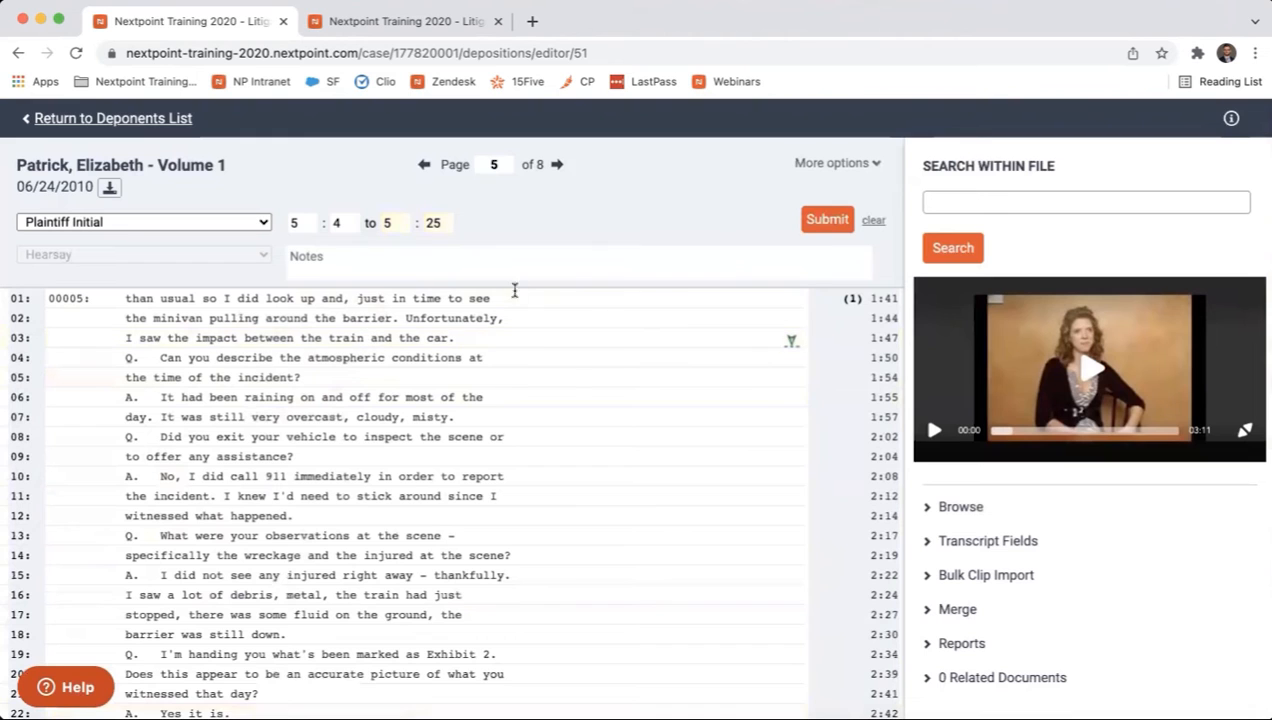
left_click(827, 222)
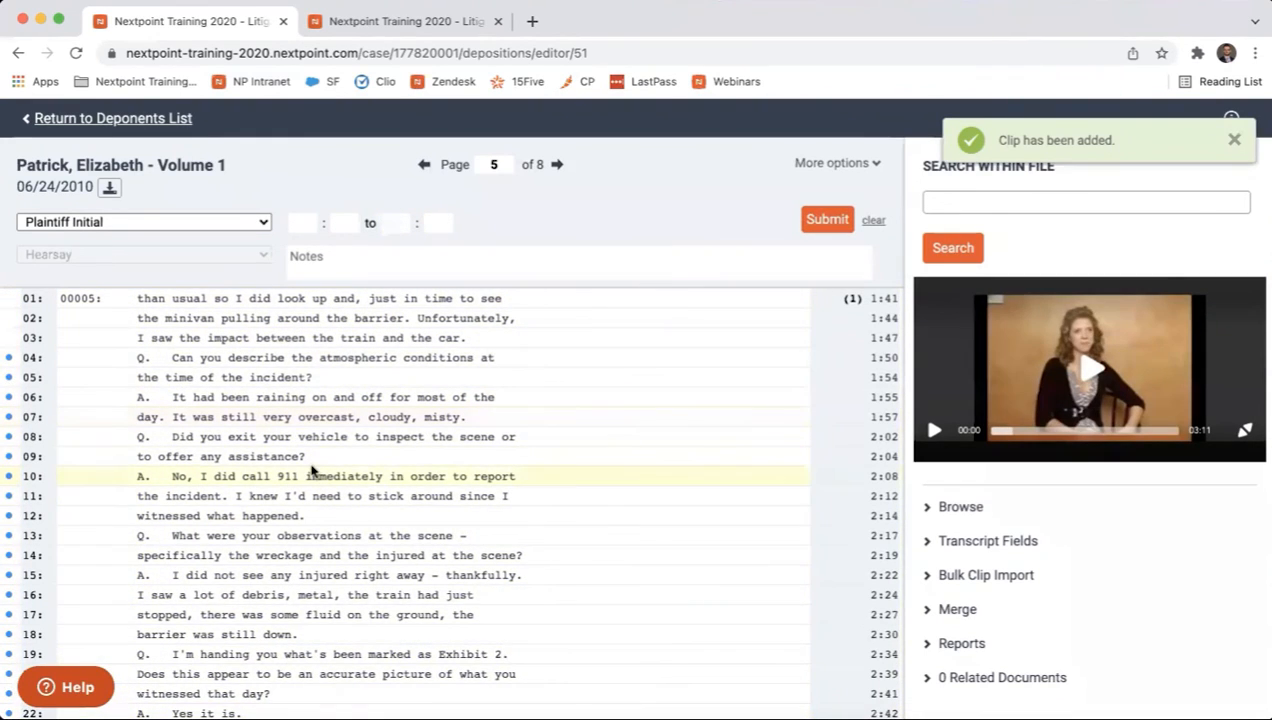
Browse the Plaintiff Initial clips and go to the 4:02–4:20 clip and the 5:04–5:25 clip in the transcript.
left_click(932, 508)
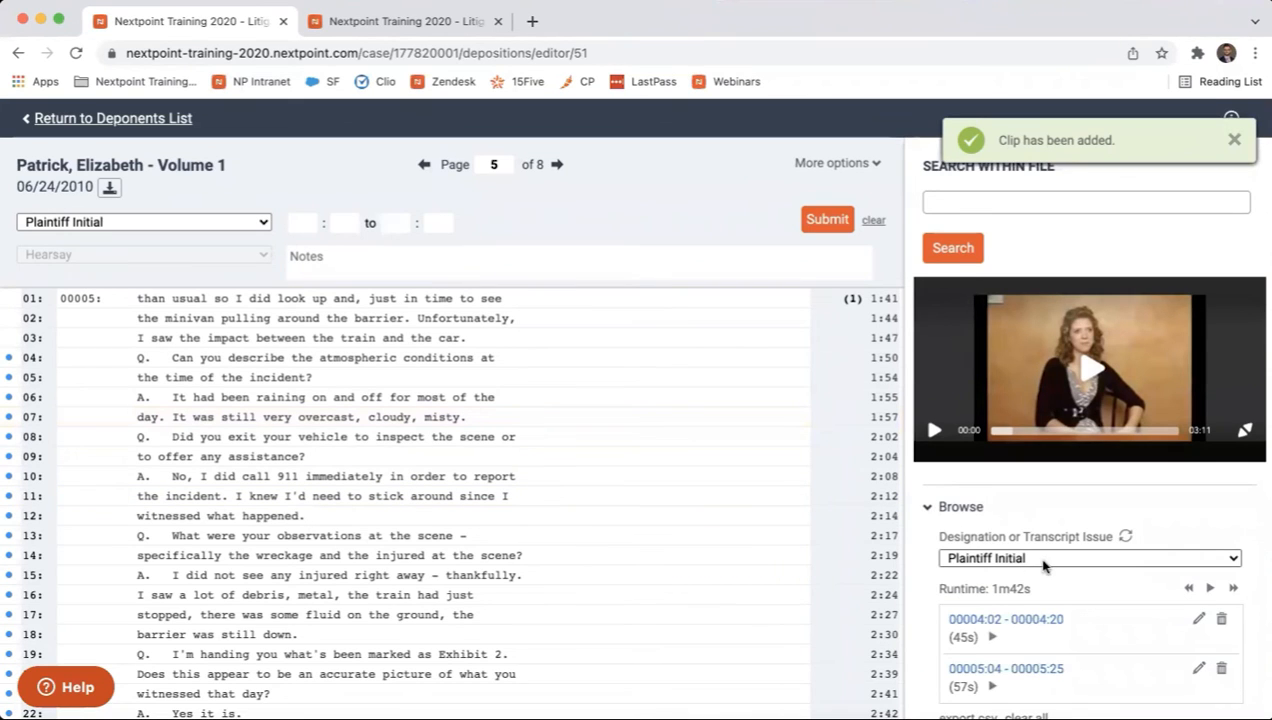
scroll(1043, 563, "down", 1)
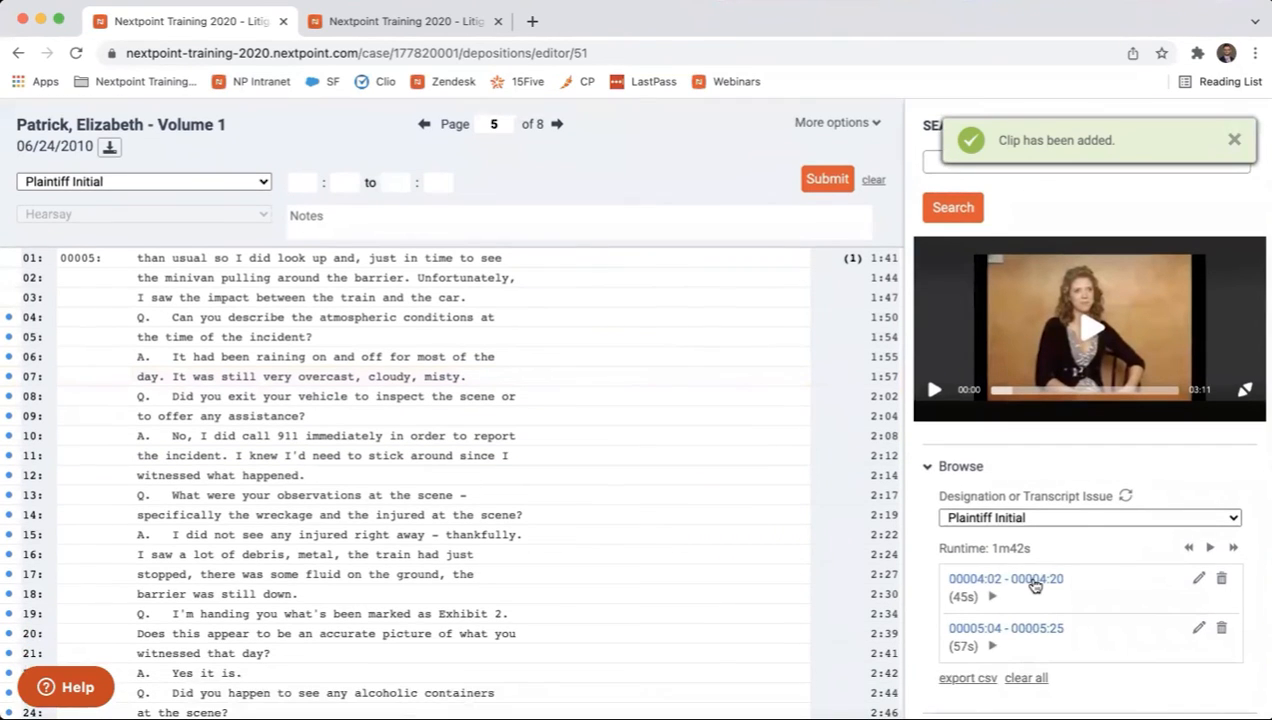
left_click(1035, 585)
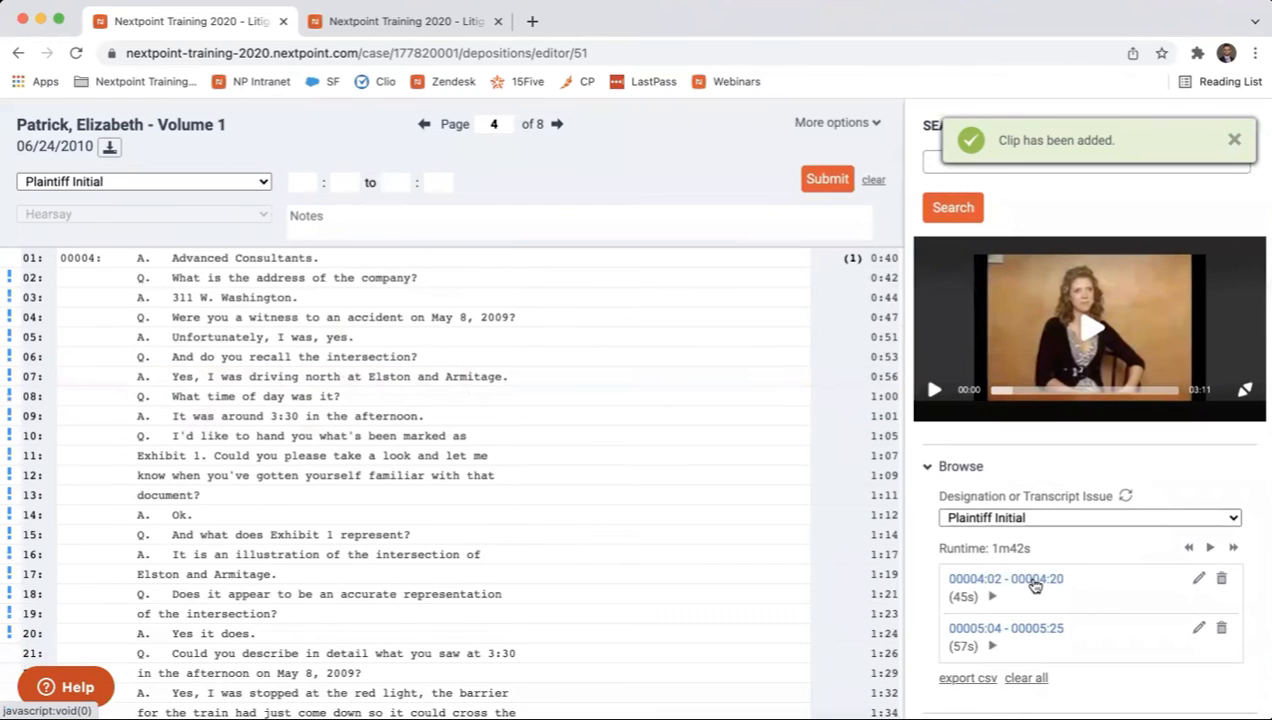
left_click(1018, 632)
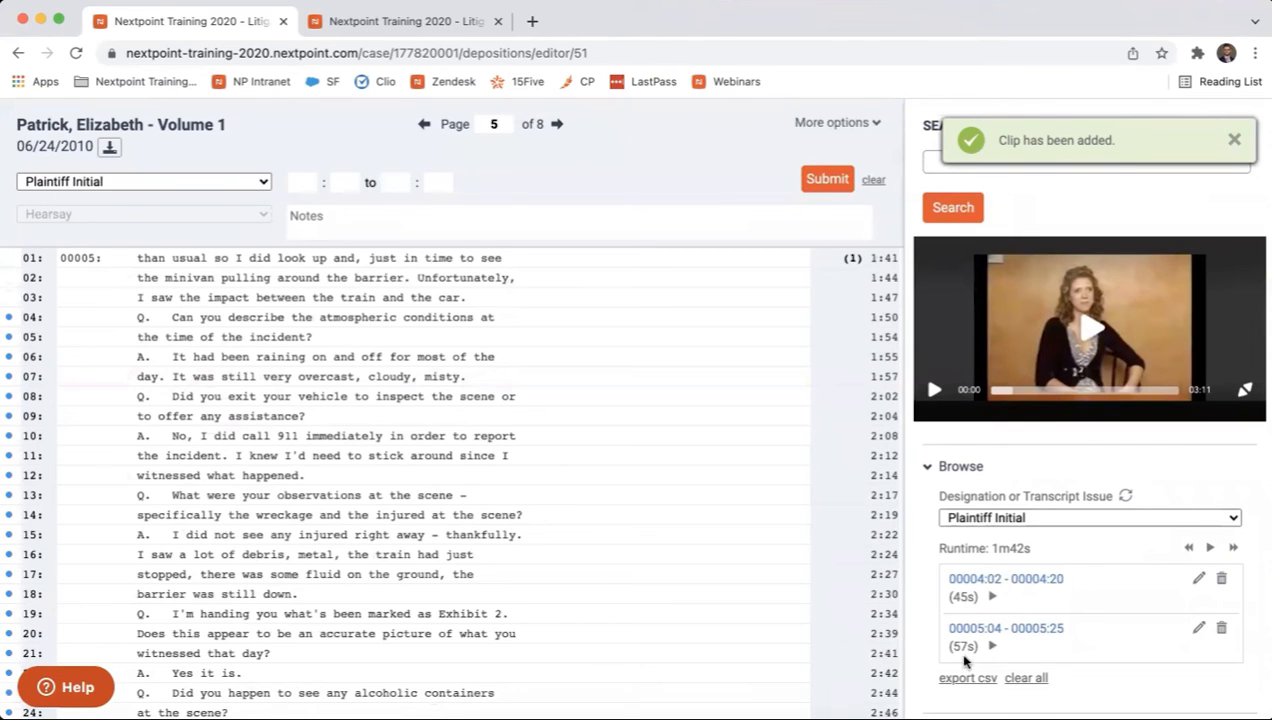
Play the 4:02–4:20 clip's video in full screen, and return to the transcript at the 5:04–5:25 clip.
left_click(992, 598)
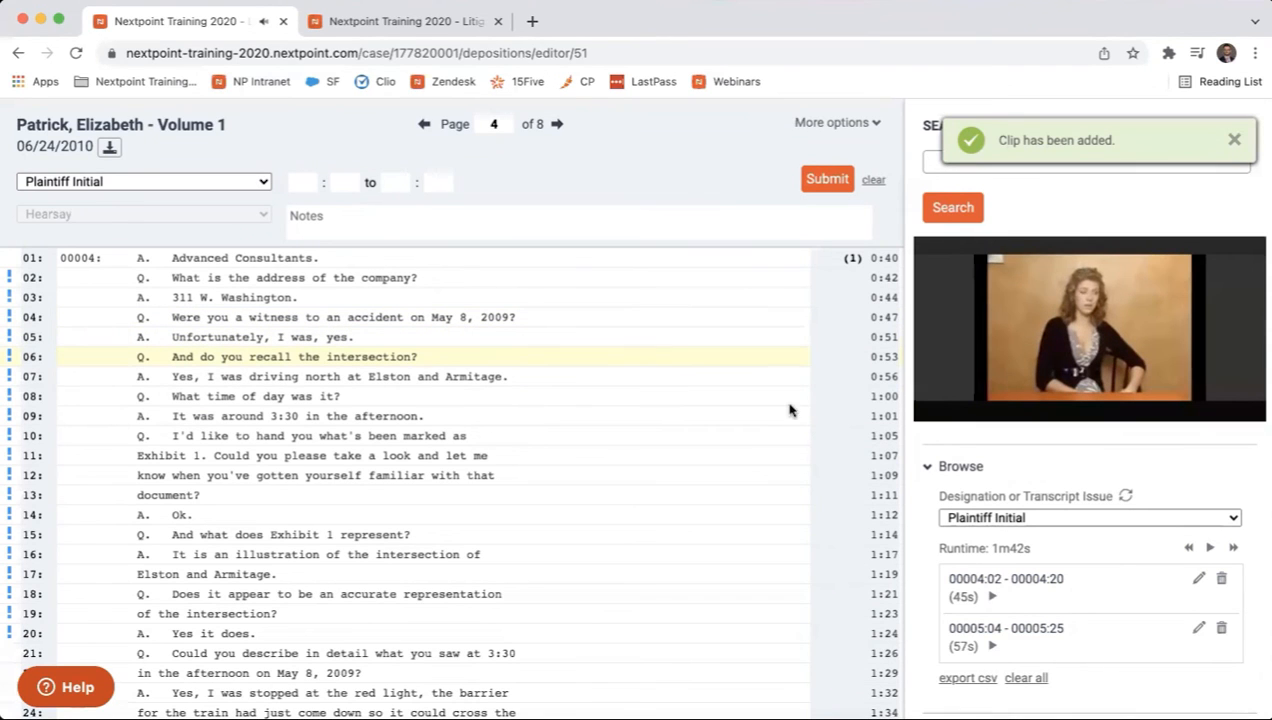
left_click(1243, 392)
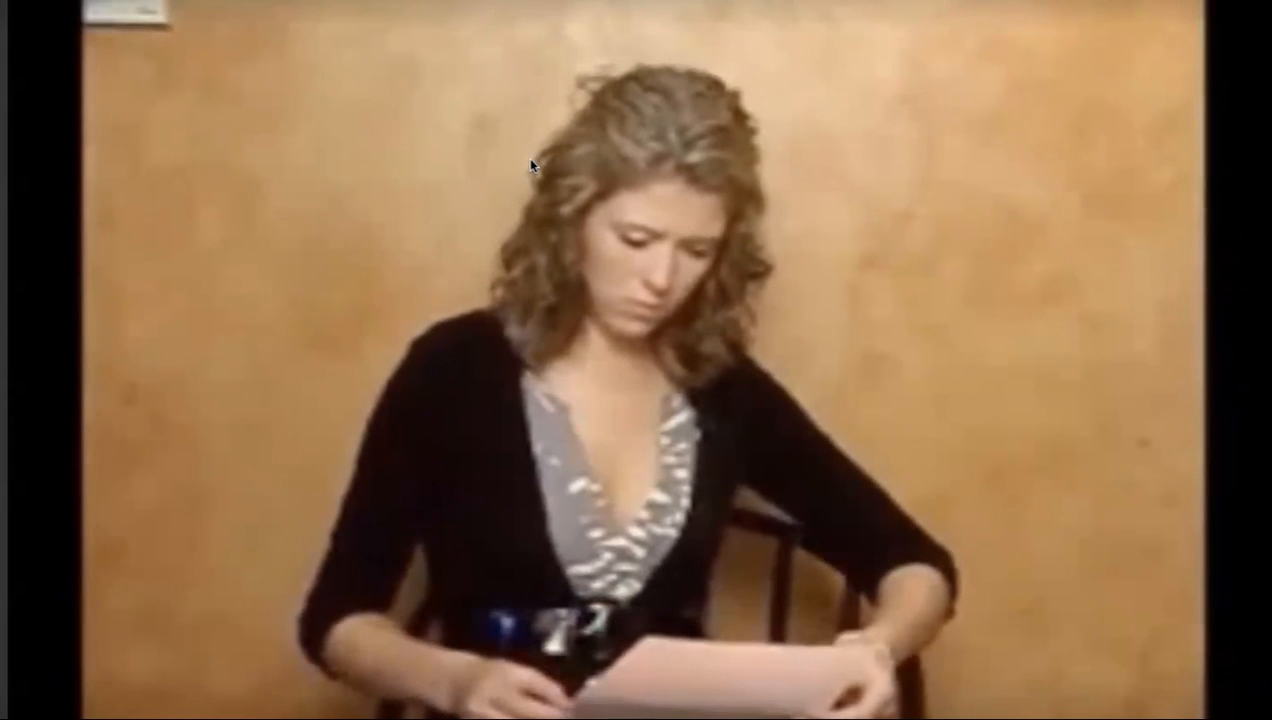
key("Escape")
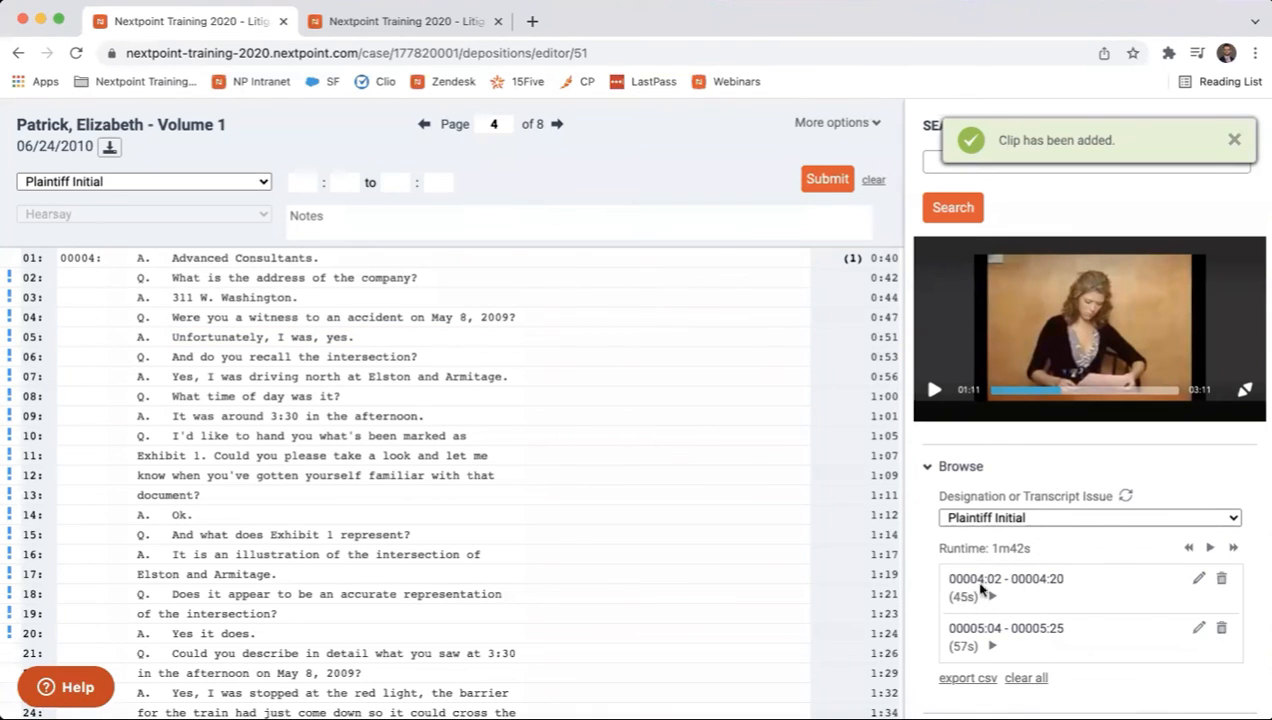
left_click(992, 640)
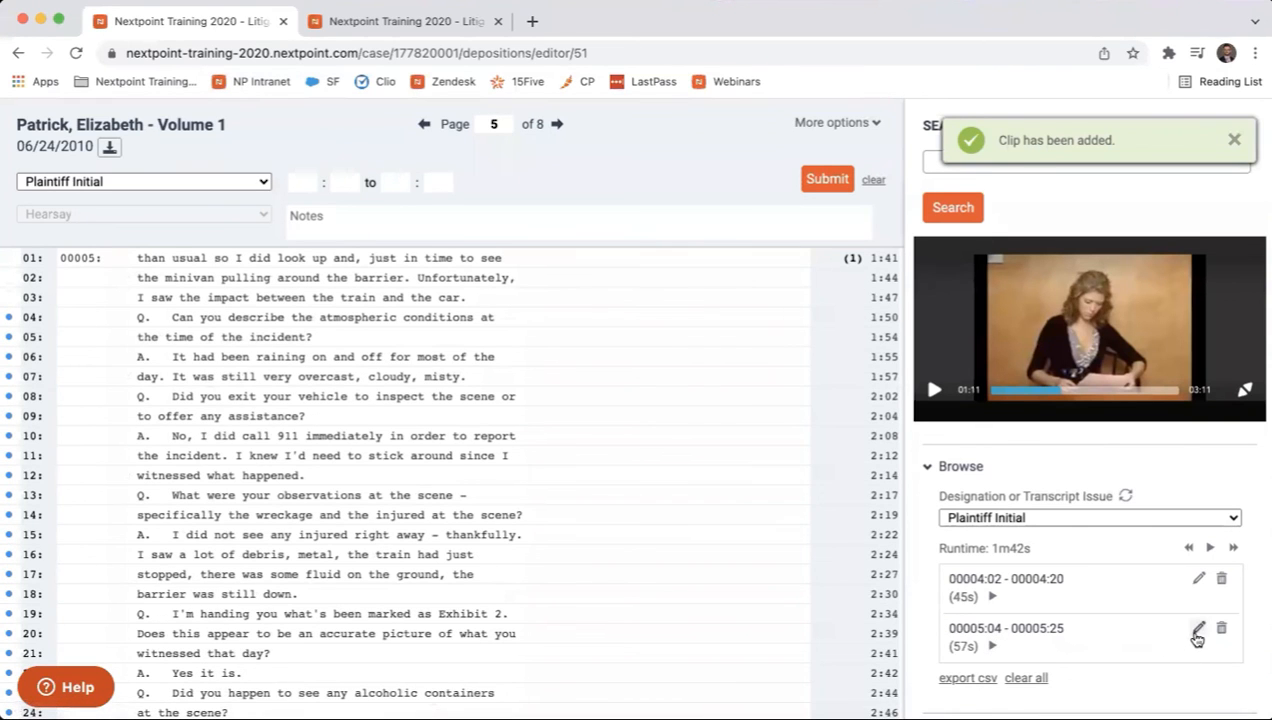
Export the Plaintiff Initial clips to a CSV file, and open the file to check its contents before closing it.
left_click(977, 679)
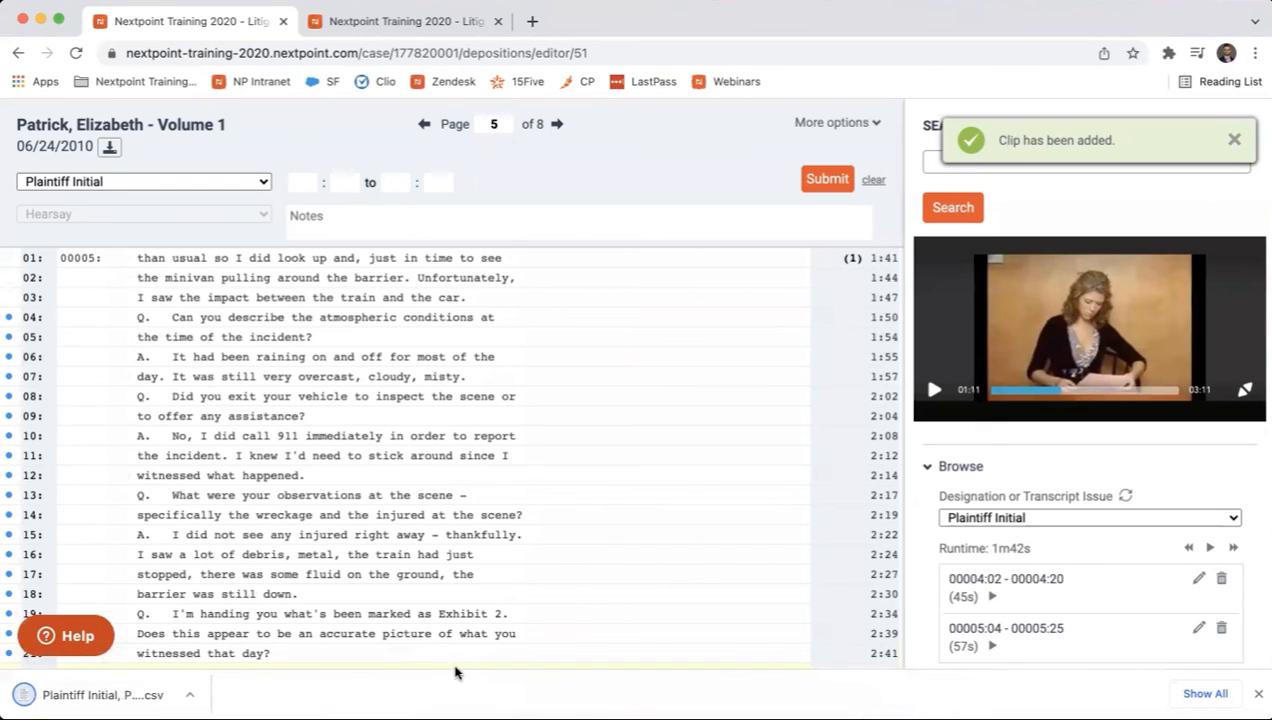
left_click(140, 692)
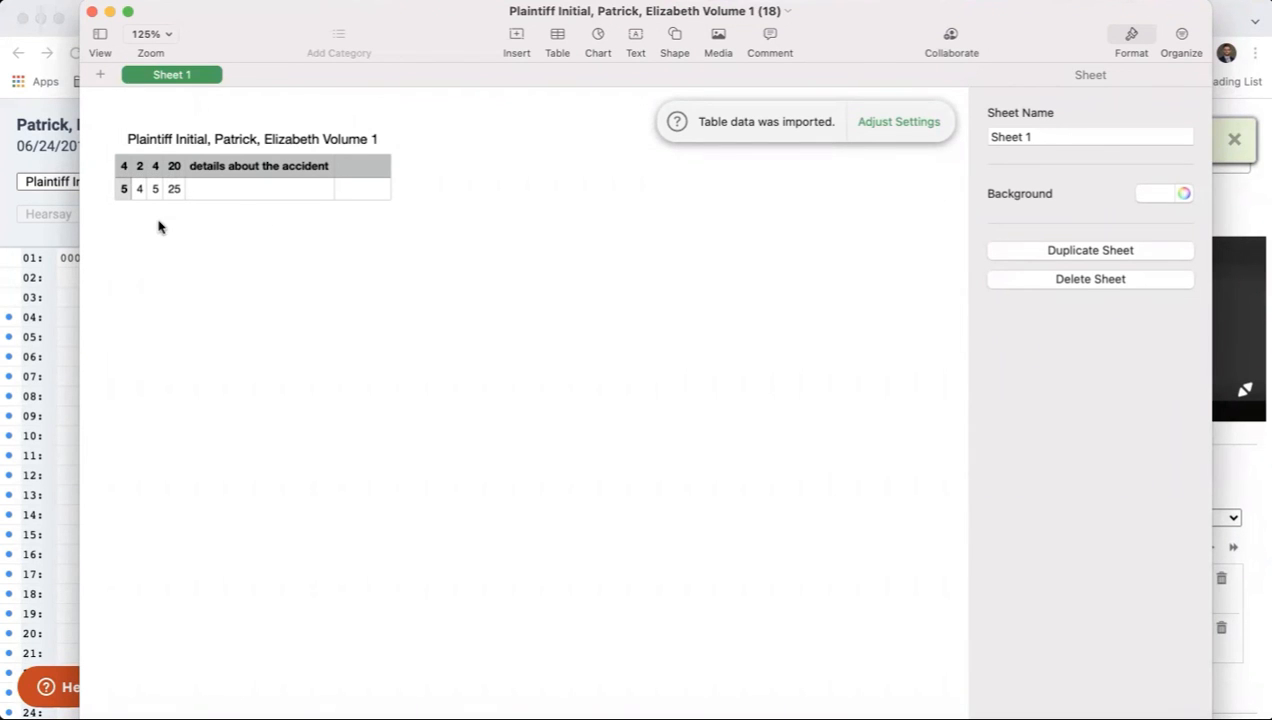
left_click(92, 12)
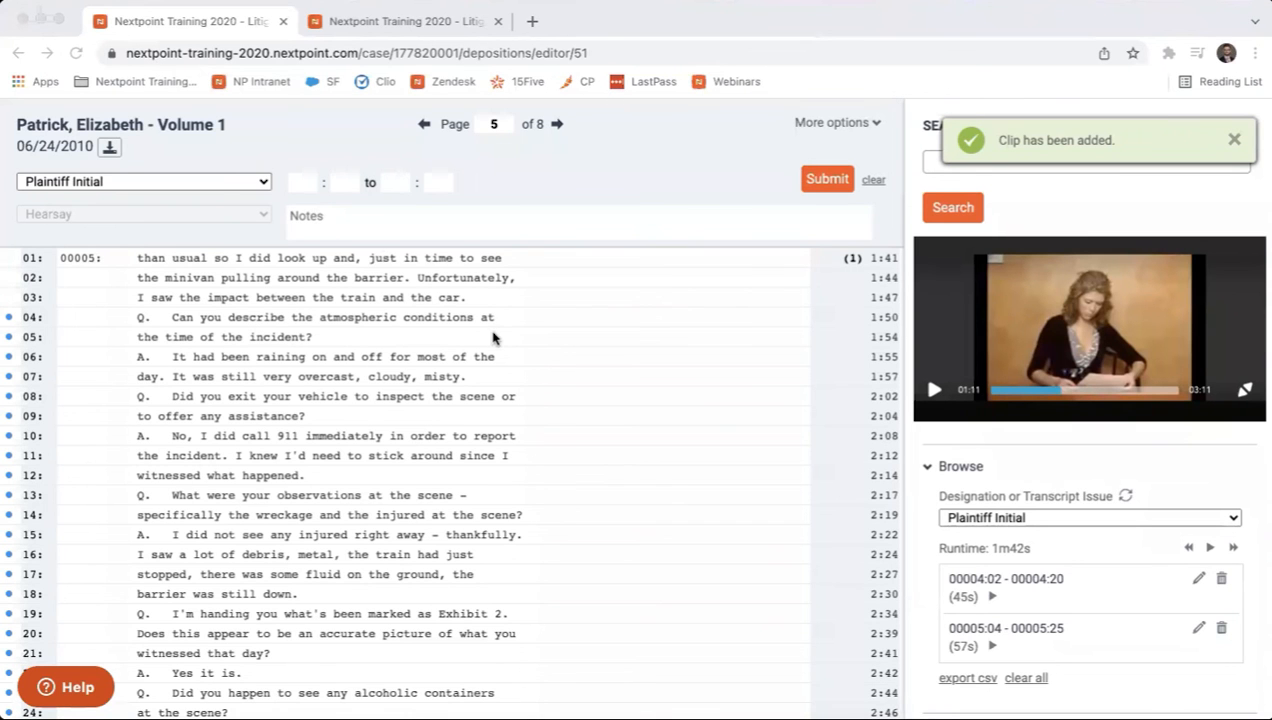
Check the designation and issue choices for bulk clip import, keep Defense Initial selected, and dismiss the clip notification.
scroll(1008, 607, "down", 5)
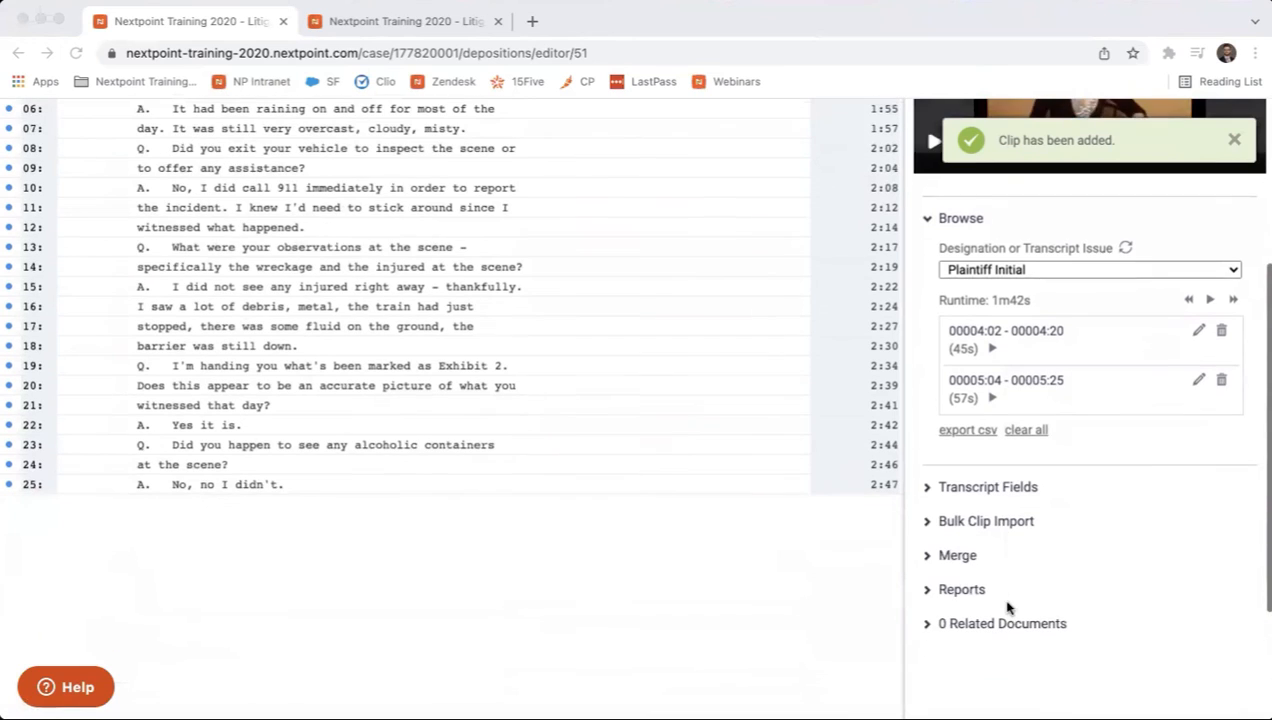
left_click(928, 522)
left_click(928, 524)
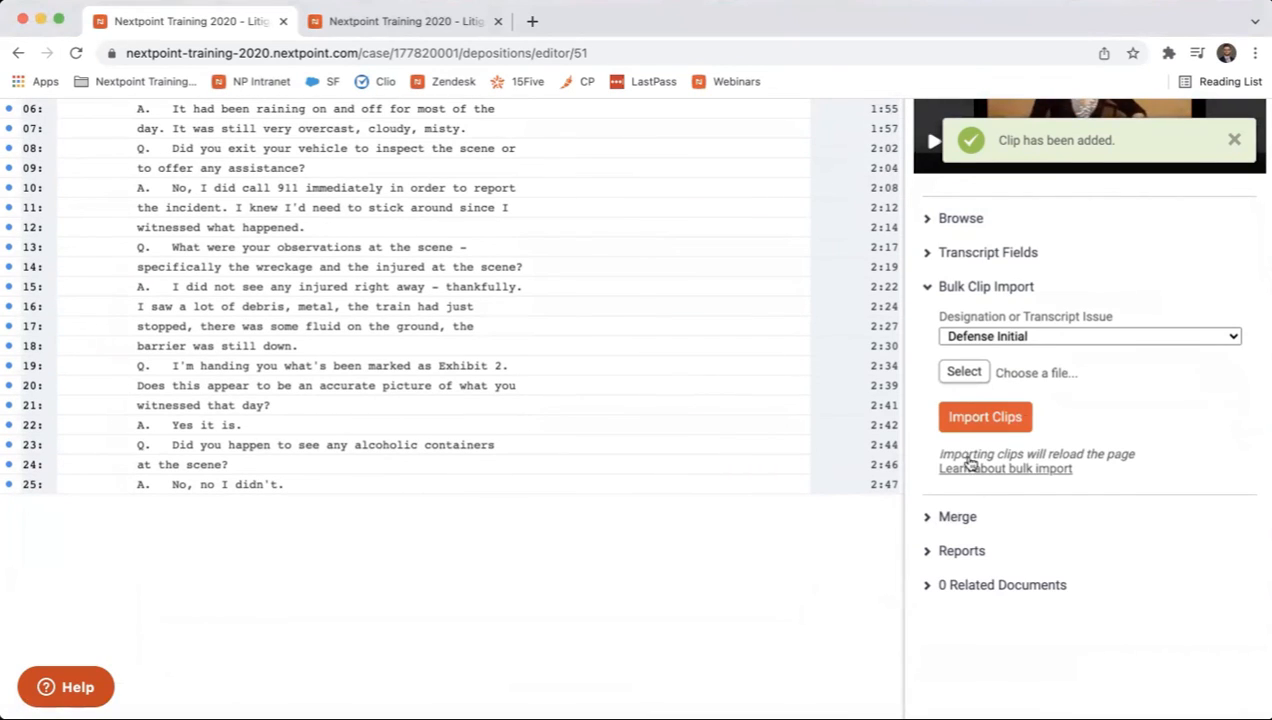
left_click(1063, 340)
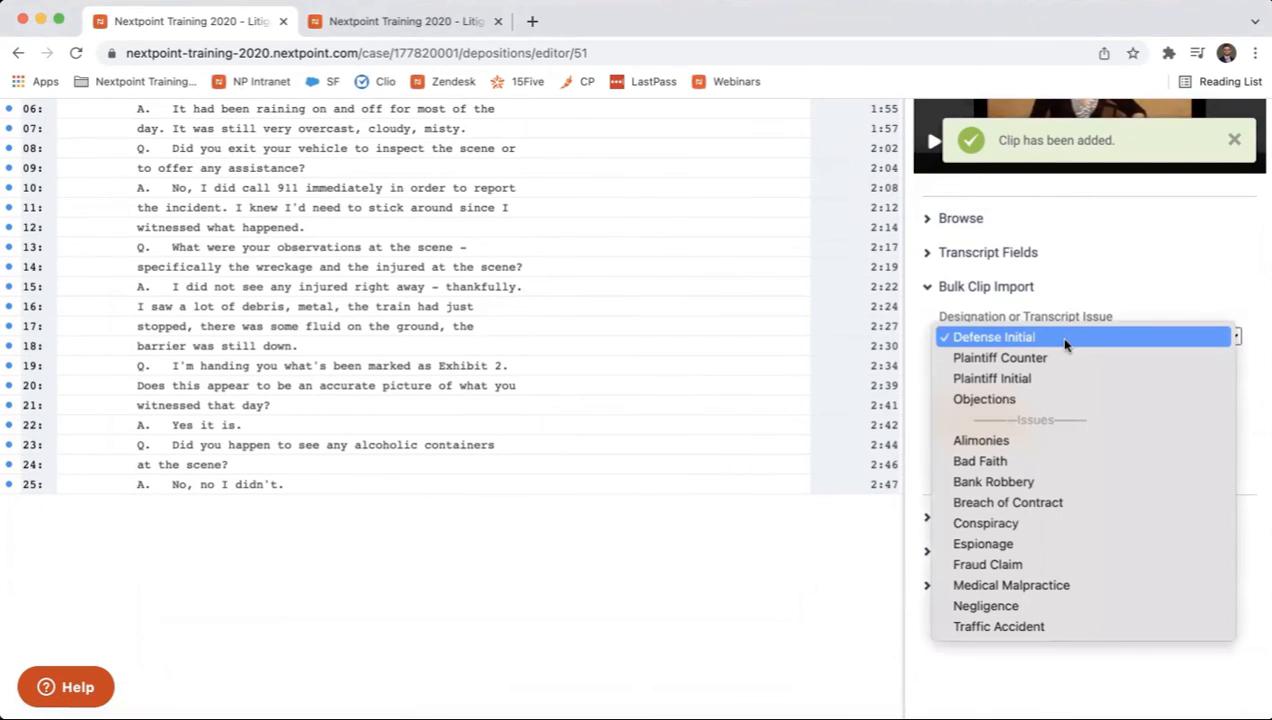
left_click(1065, 342)
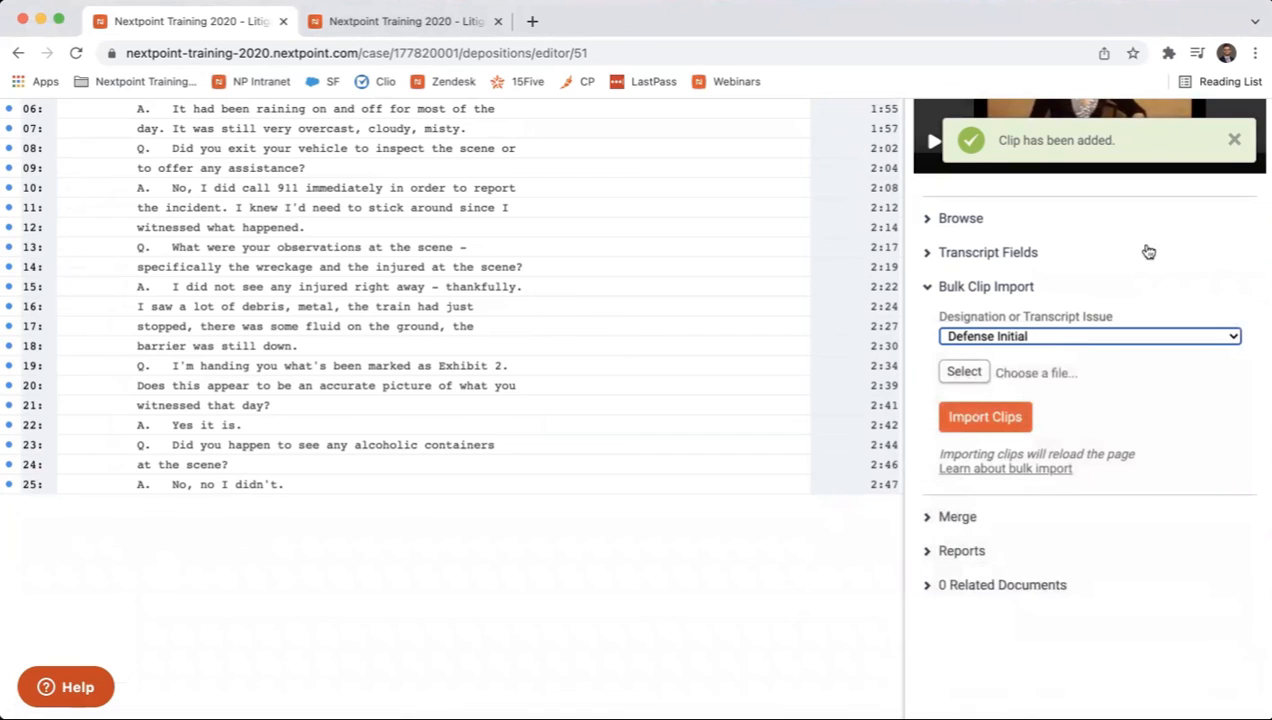
left_click(1237, 141)
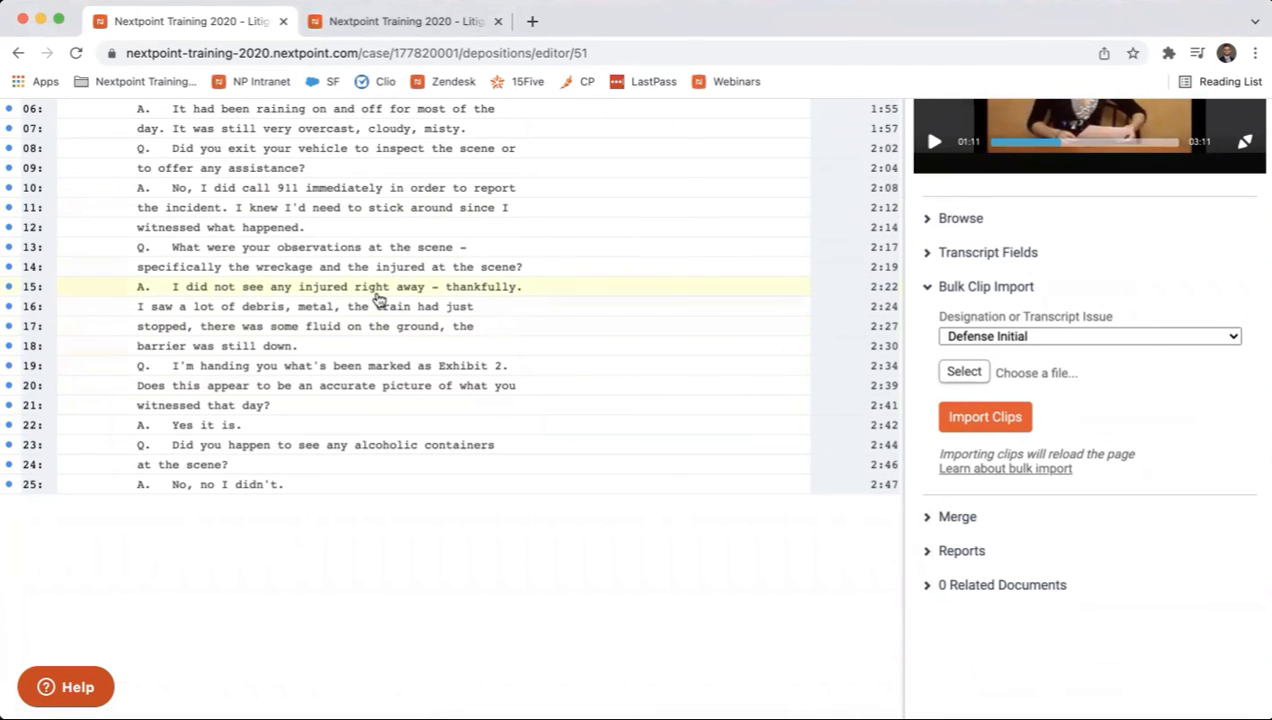
scroll(372, 310, "up", 5)
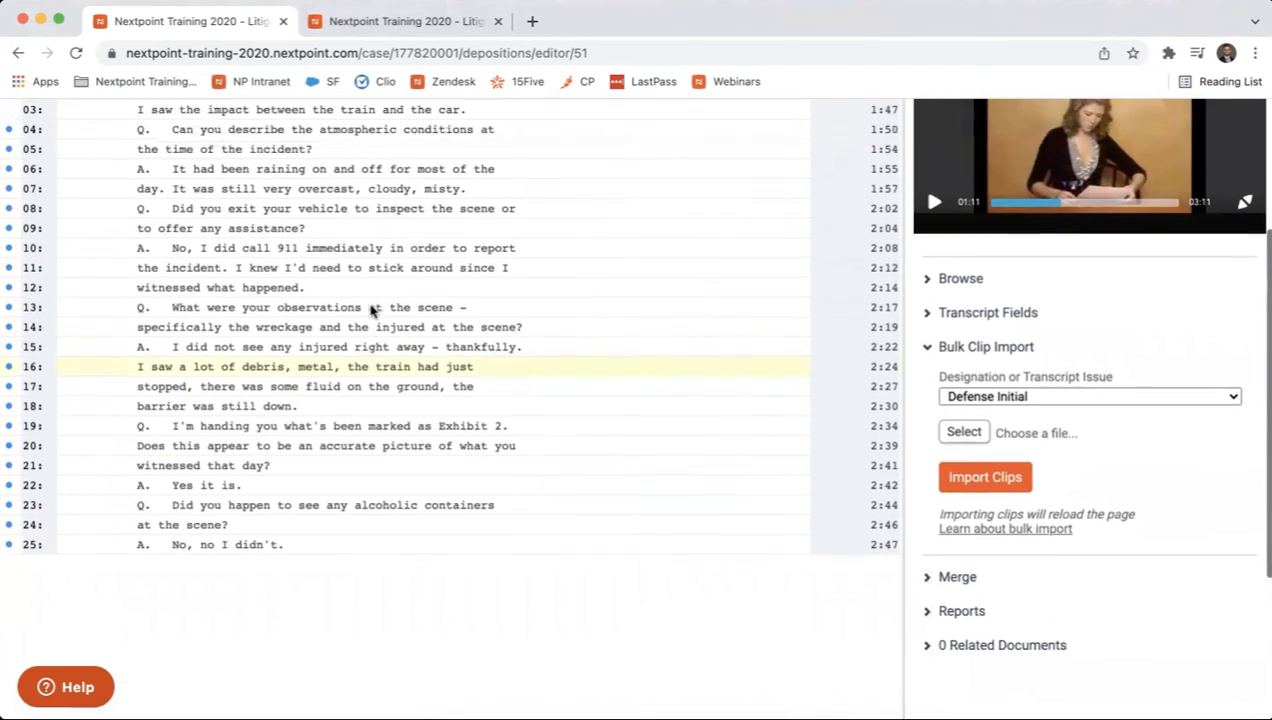